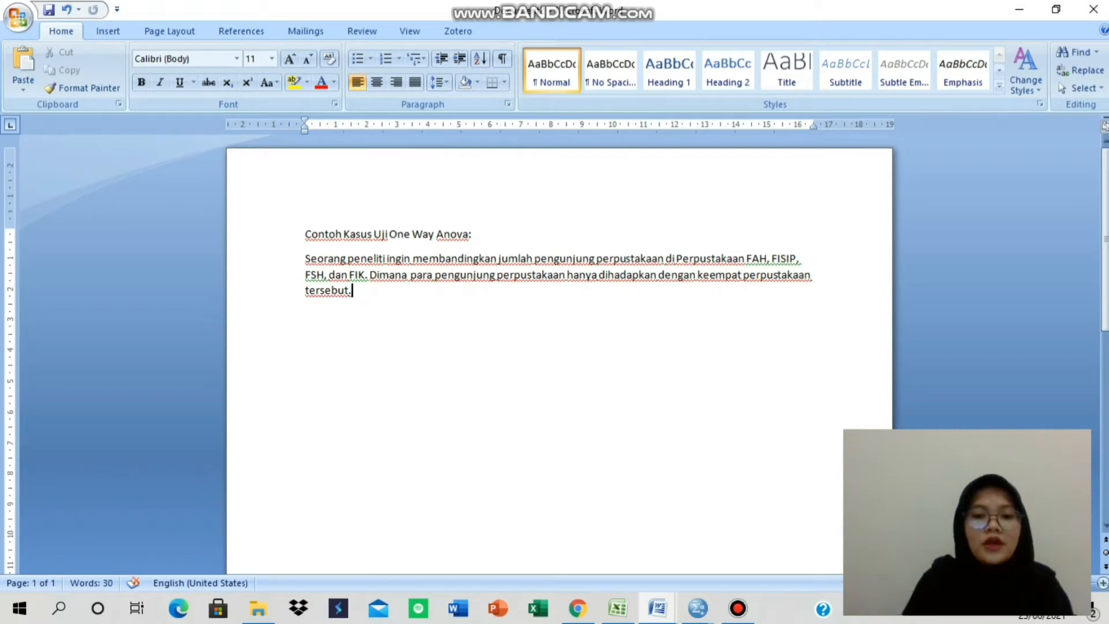
Switch to the Excel workbook and review the Perpustakaan and Pengunjung data with its library code key
{"action": "left_click", "coordinate": [618, 608]}
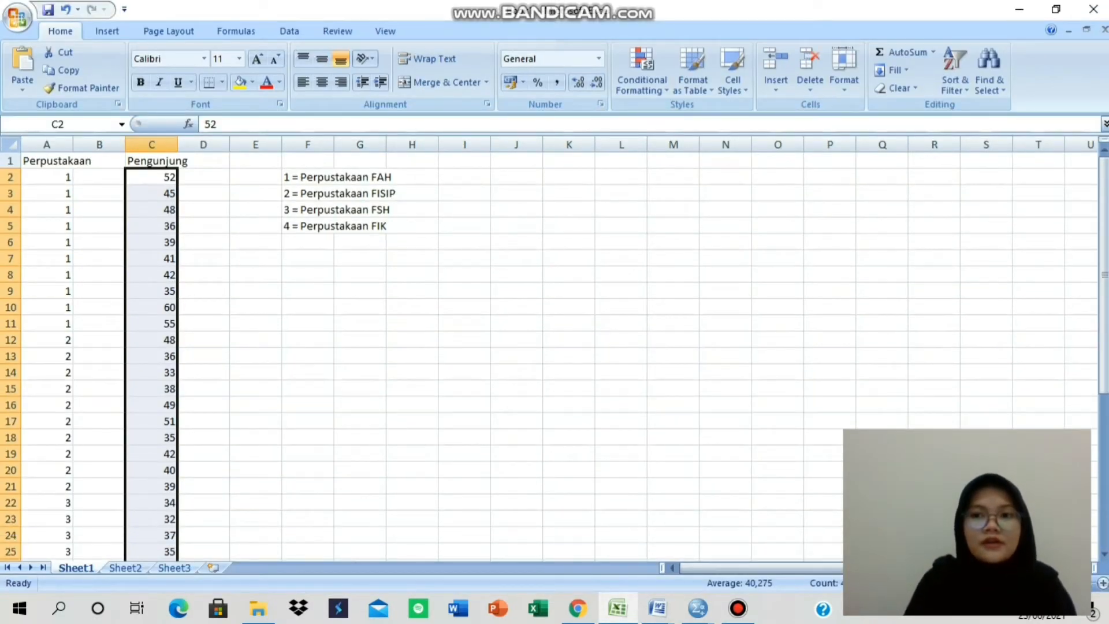
{"action": "mouse_move", "coordinate": [1104, 268]}
{"action": "left_mouse_down"}
{"action": "mouse_move", "coordinate": [1104, 401]}
{"action": "mouse_move", "coordinate": [1104, 266]}
{"action": "left_mouse_up"}
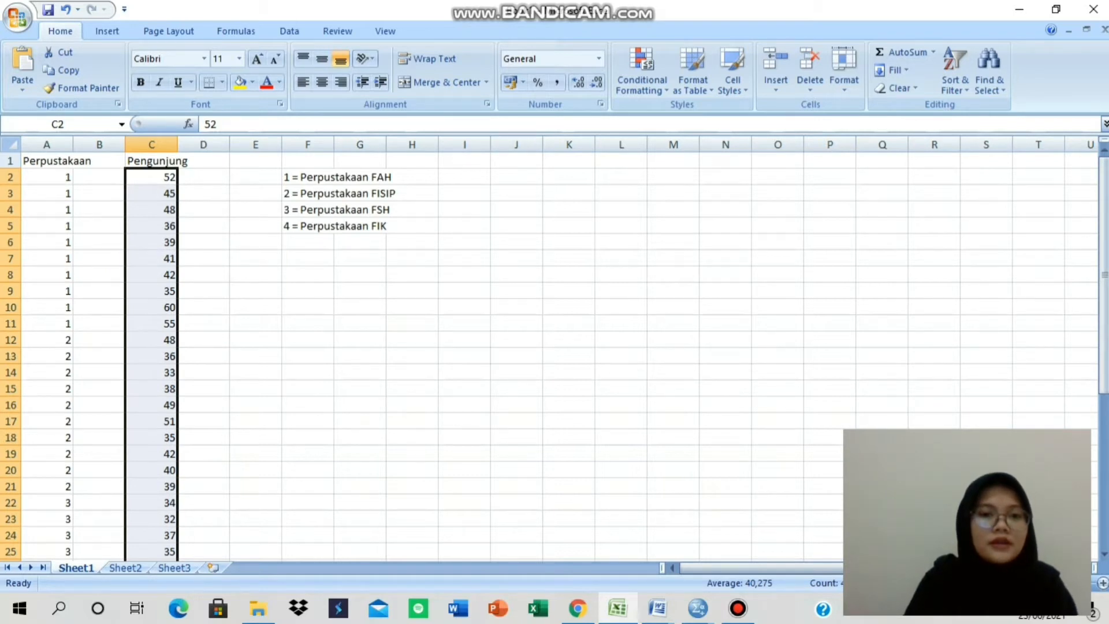
{"action": "left_click", "coordinate": [360, 258]}
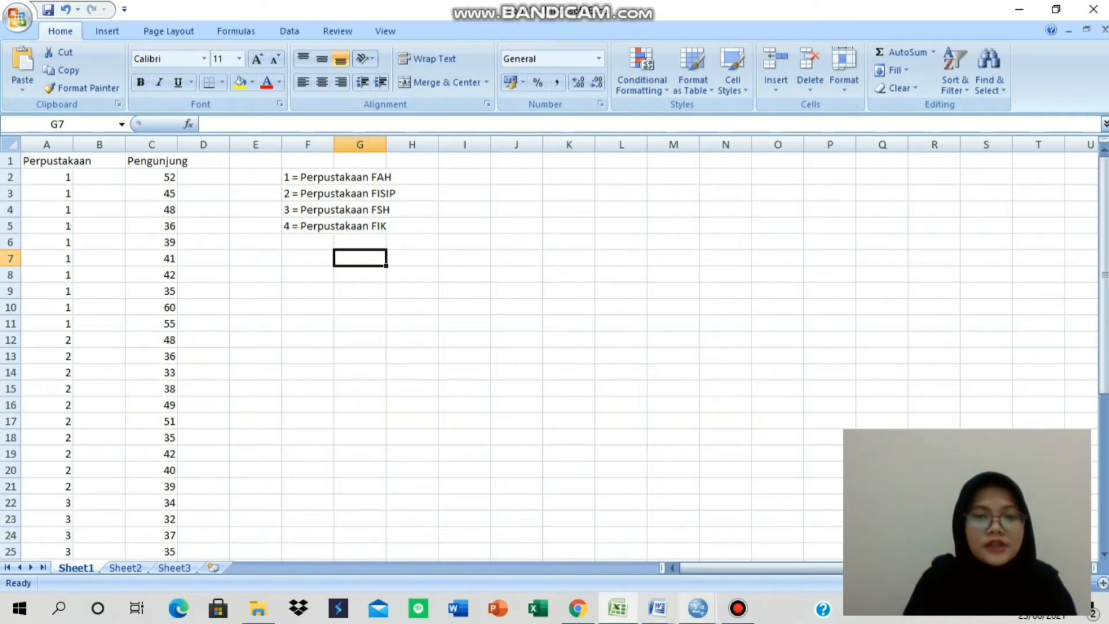
Switch to the SPSS Data Editor and define the first variable with the name X and the label Perpustakaan
{"action": "mouse_move", "coordinate": [698, 608]}
{"action": "left_click", "coordinate": [609, 540]}
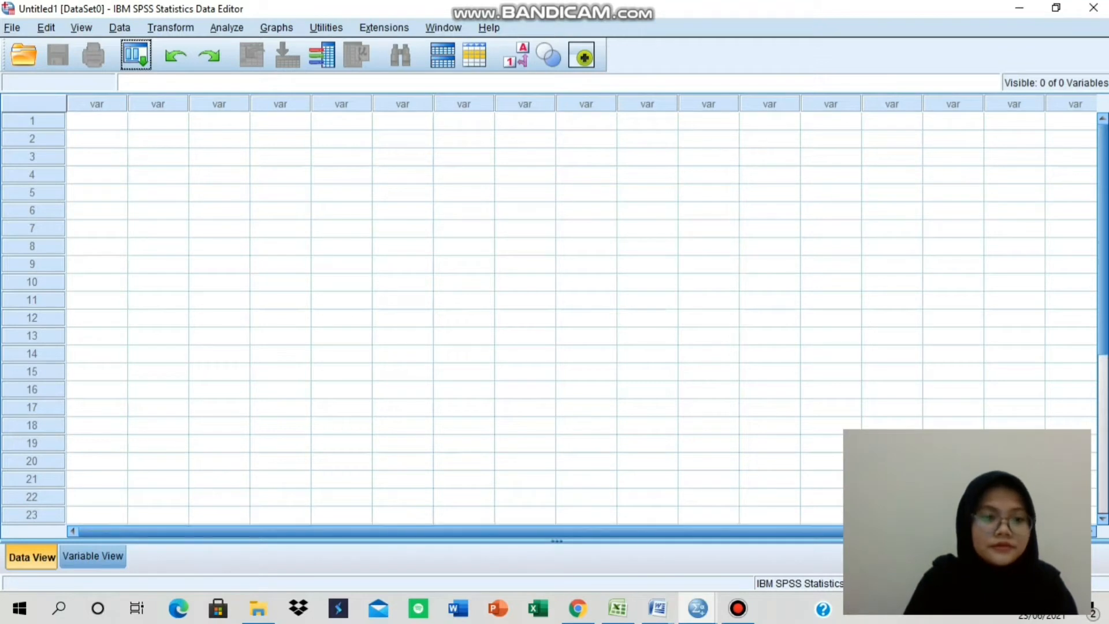
{"action": "left_click", "coordinate": [92, 557]}
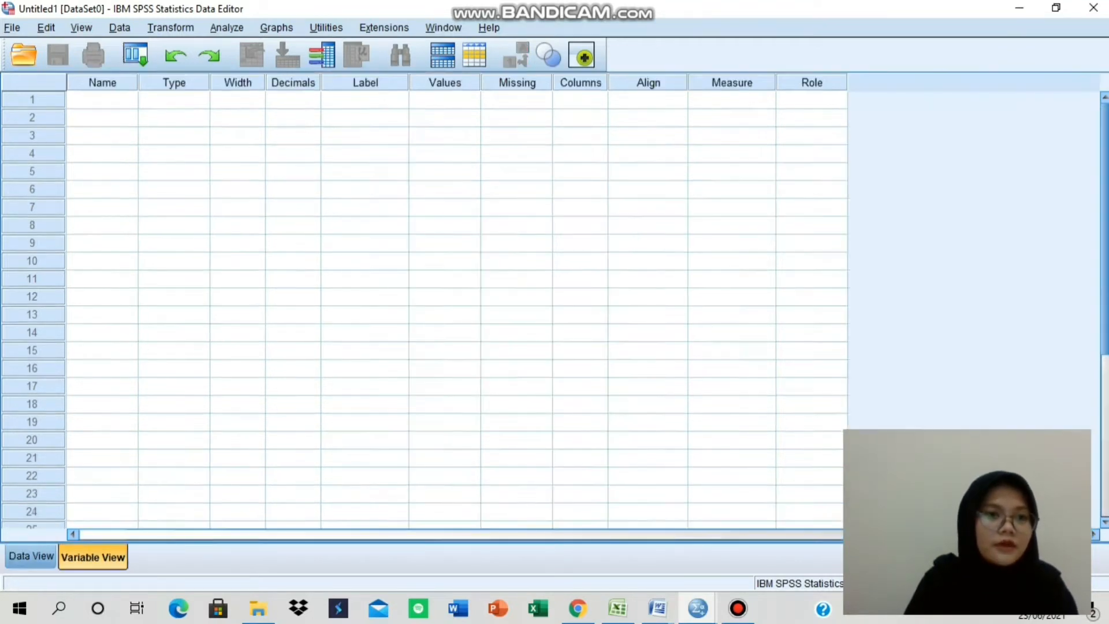
{"action": "left_click", "coordinate": [102, 100]}
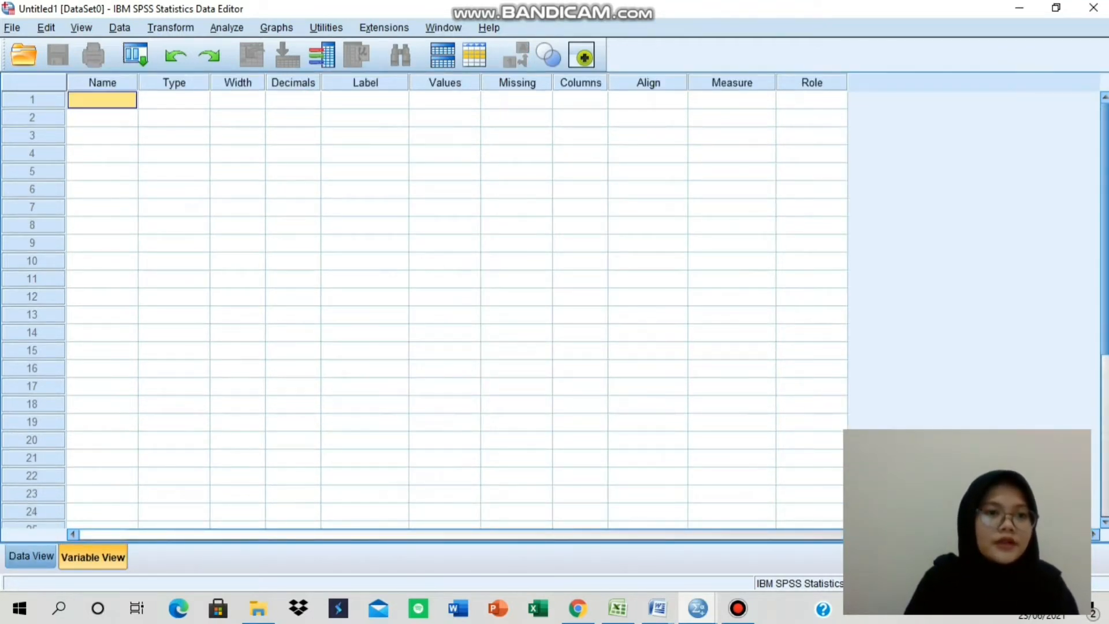
{"action": "double_click", "coordinate": [102, 100]}
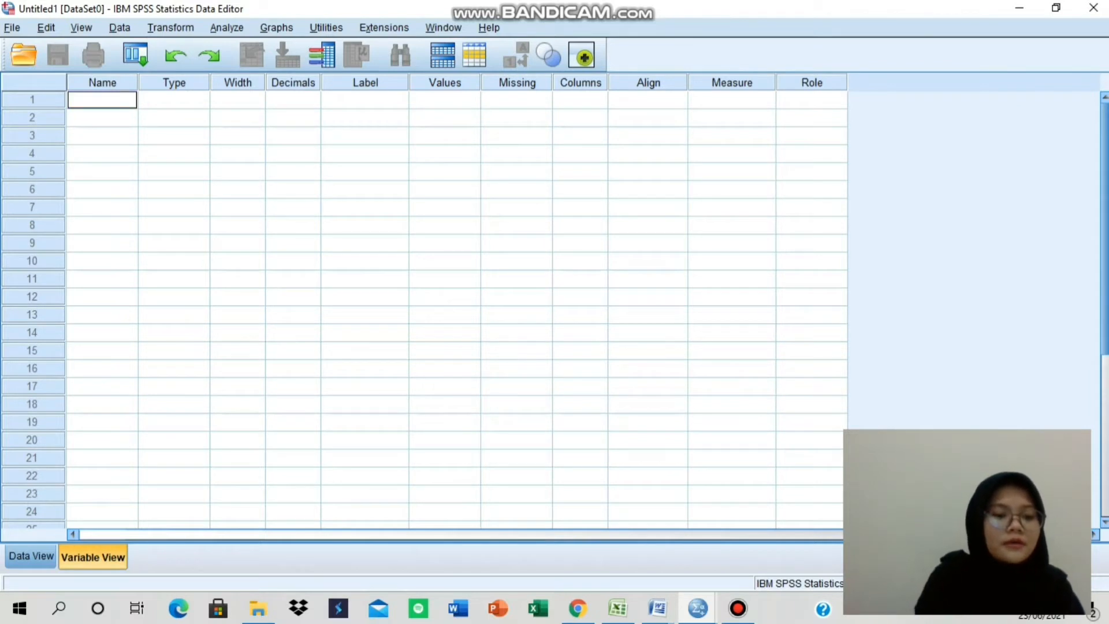
{"action": "type", "text": "X"}
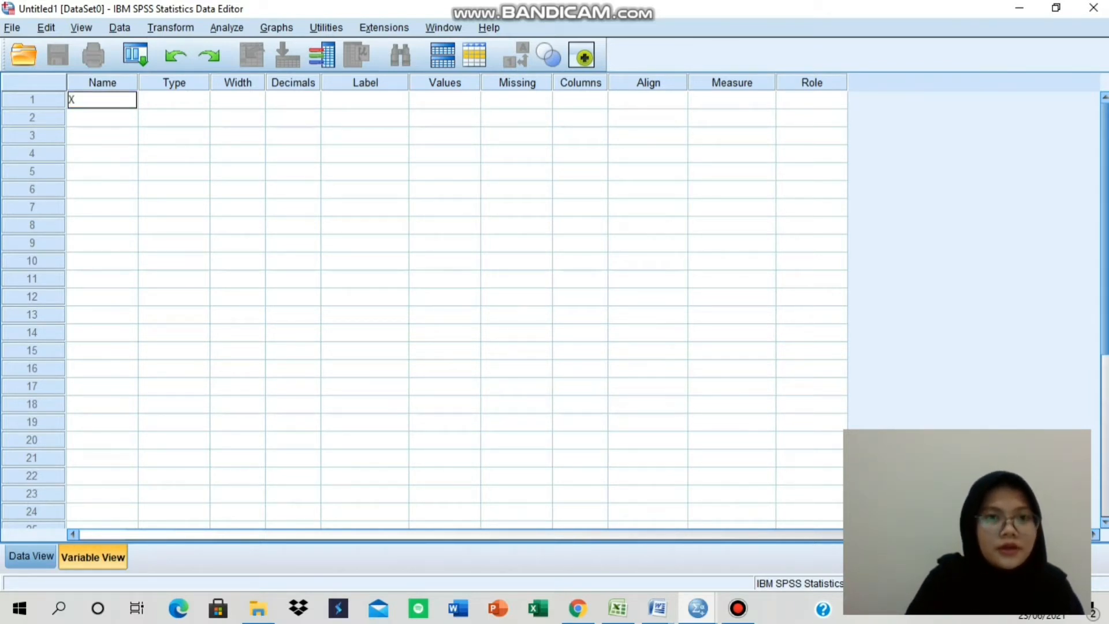
{"action": "left_click", "coordinate": [365, 100]}
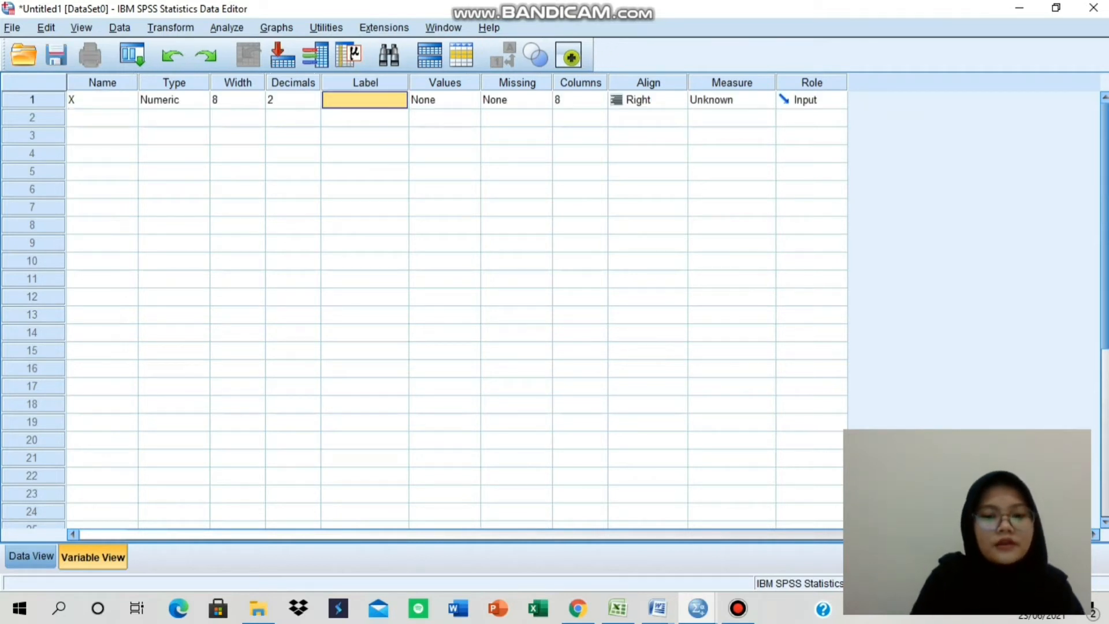
{"action": "type", "text": "Perp"}
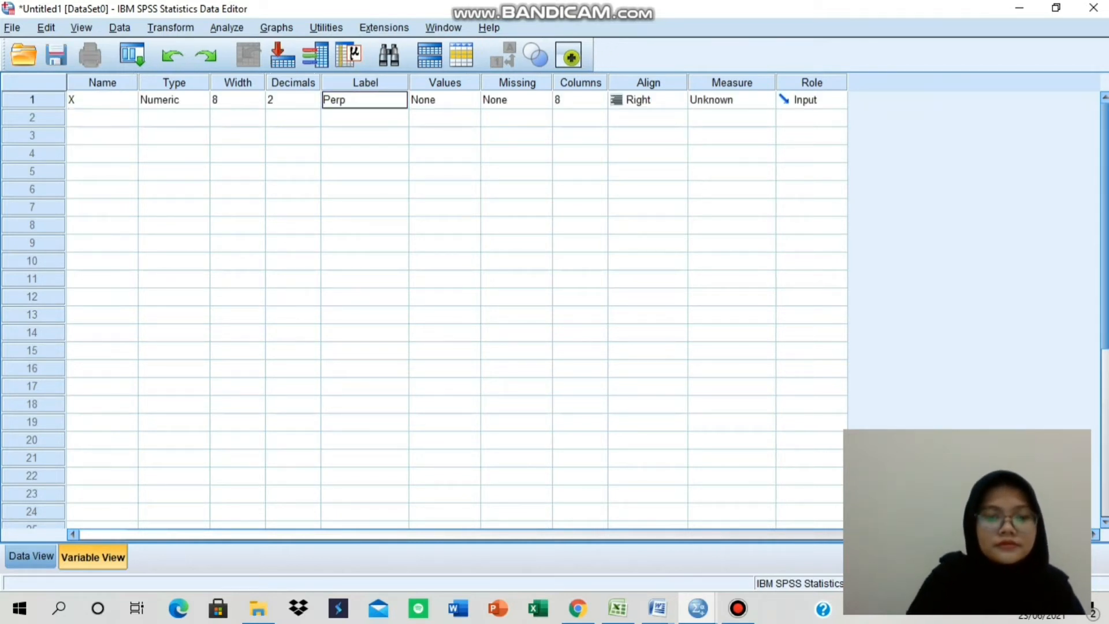
{"action": "type", "text": "ustakaan"}
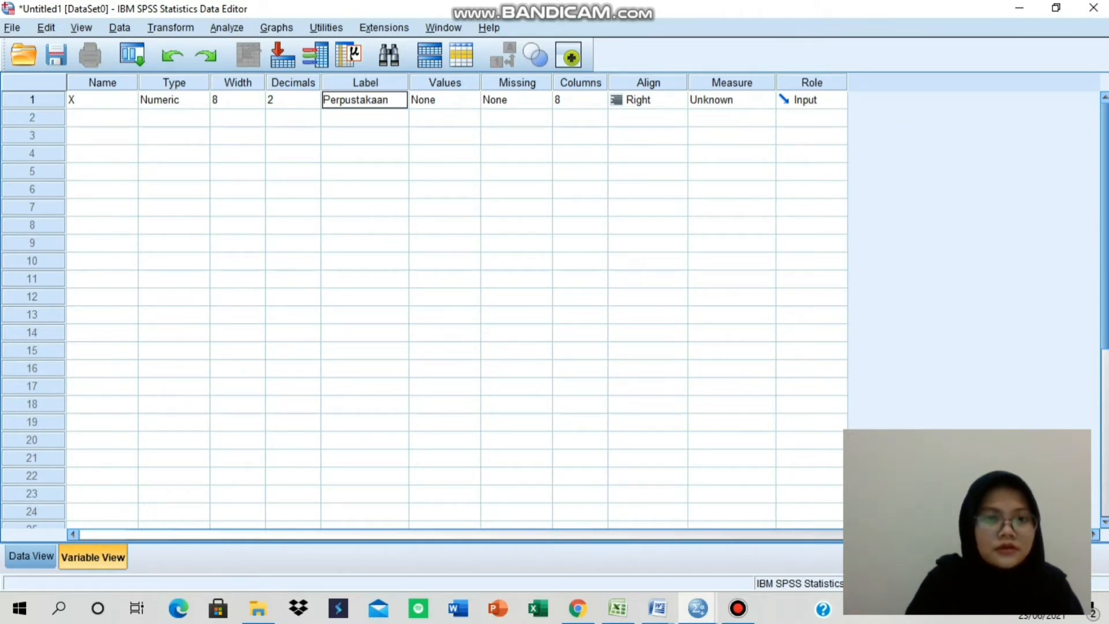
Add value labels to variable X: 1 for FAH and 2 for FISIP
{"action": "left_click", "coordinate": [470, 100]}
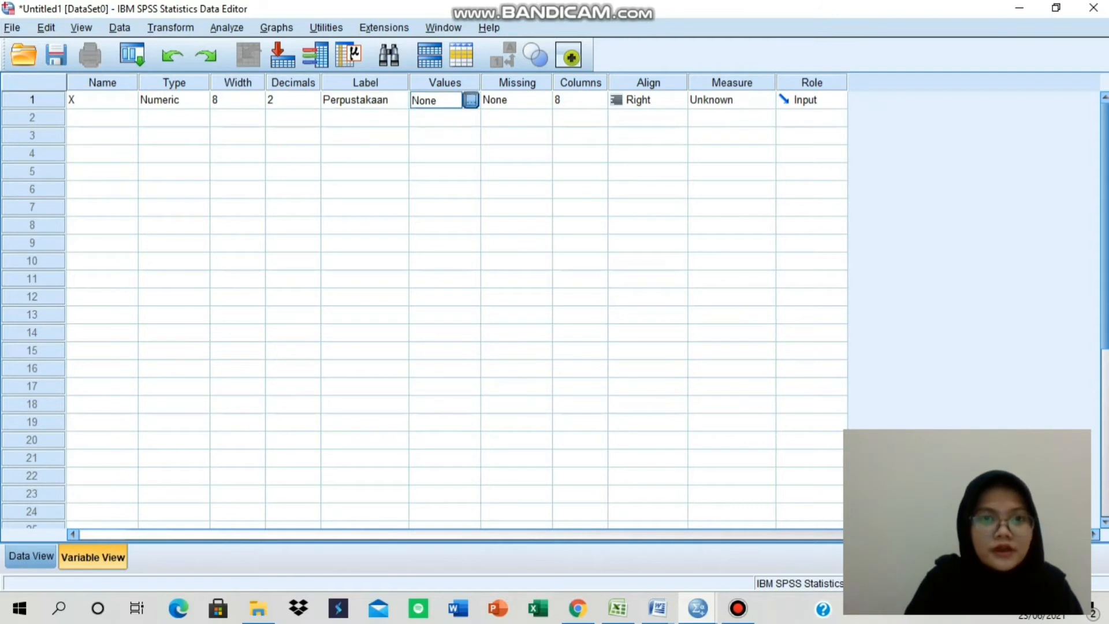
{"action": "left_click", "coordinate": [472, 100]}
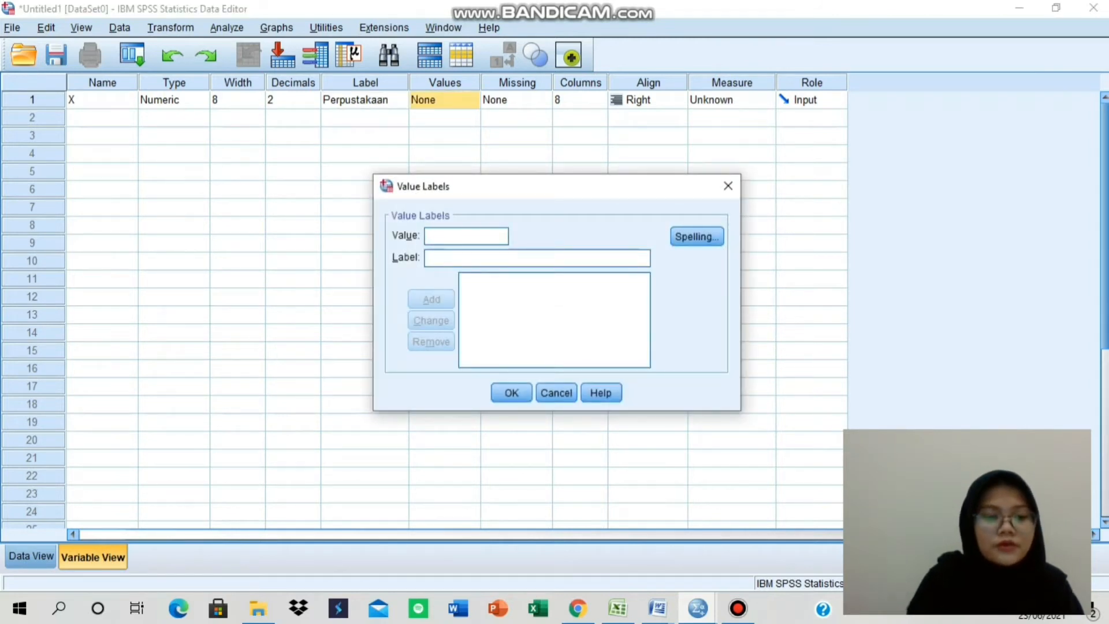
{"action": "type", "text": "1"}
{"action": "left_click", "coordinate": [462, 258]}
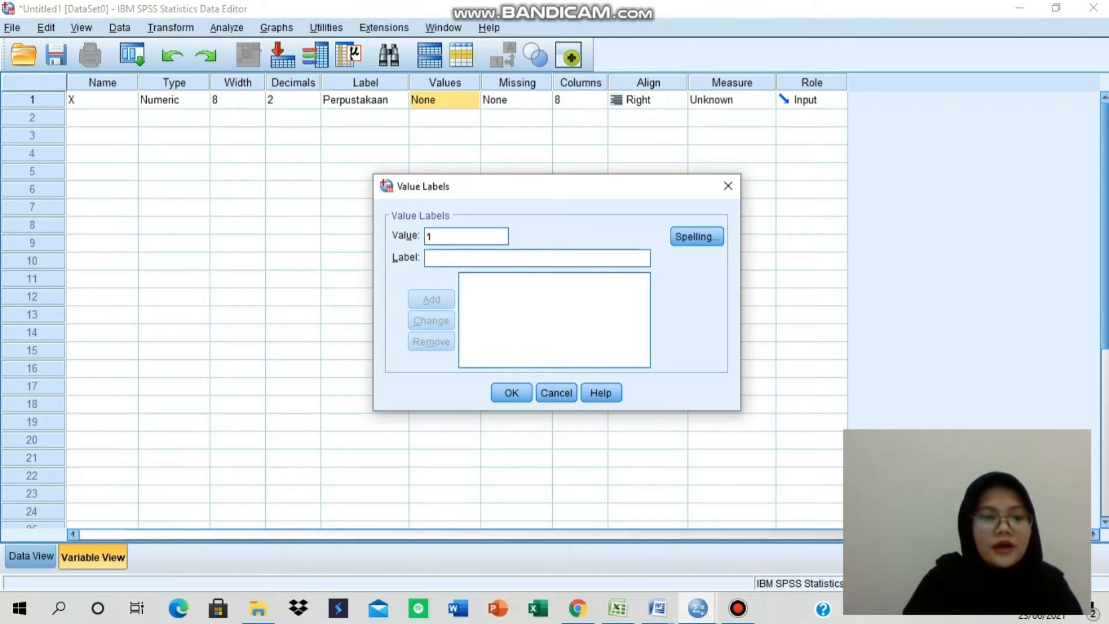
{"action": "type", "text": "FAH"}
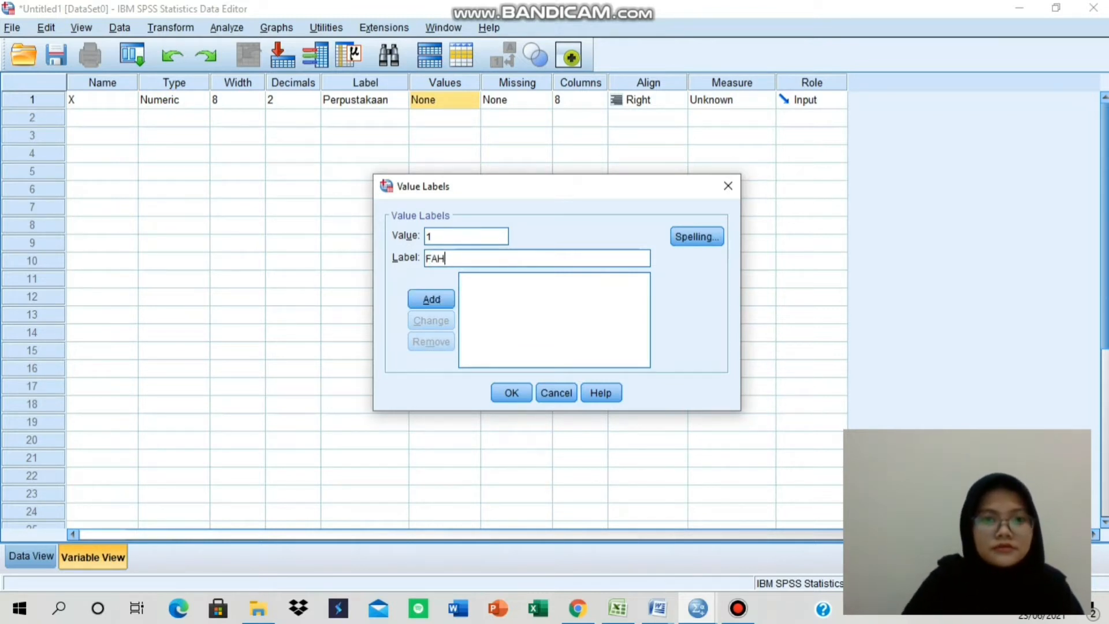
{"action": "key", "text": "Return"}
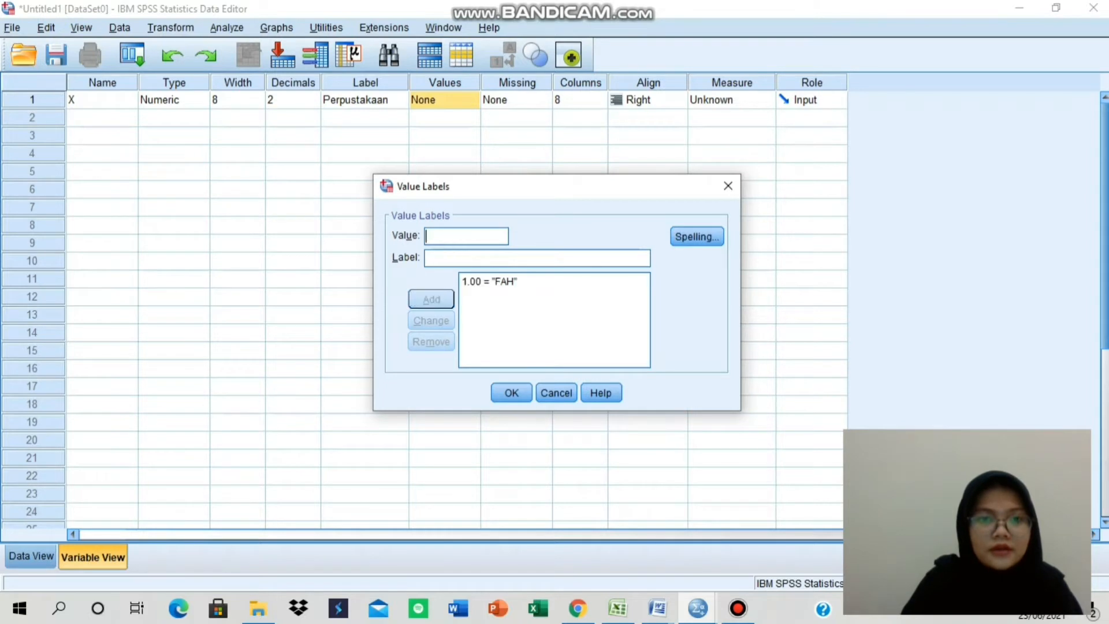
{"action": "type", "text": "2"}
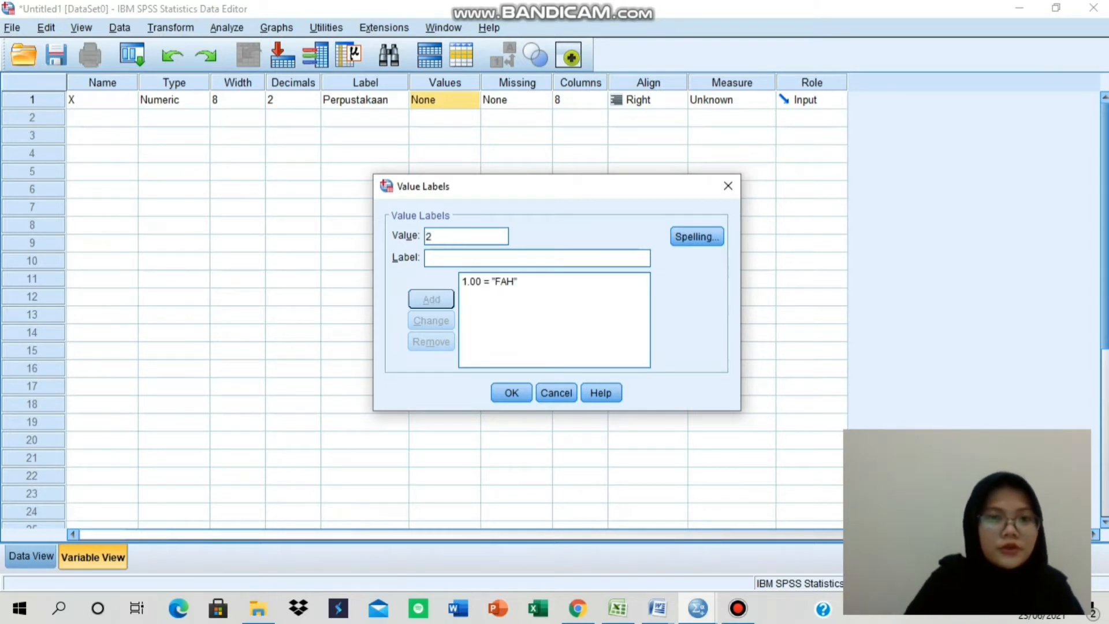
{"action": "left_click", "coordinate": [429, 259]}
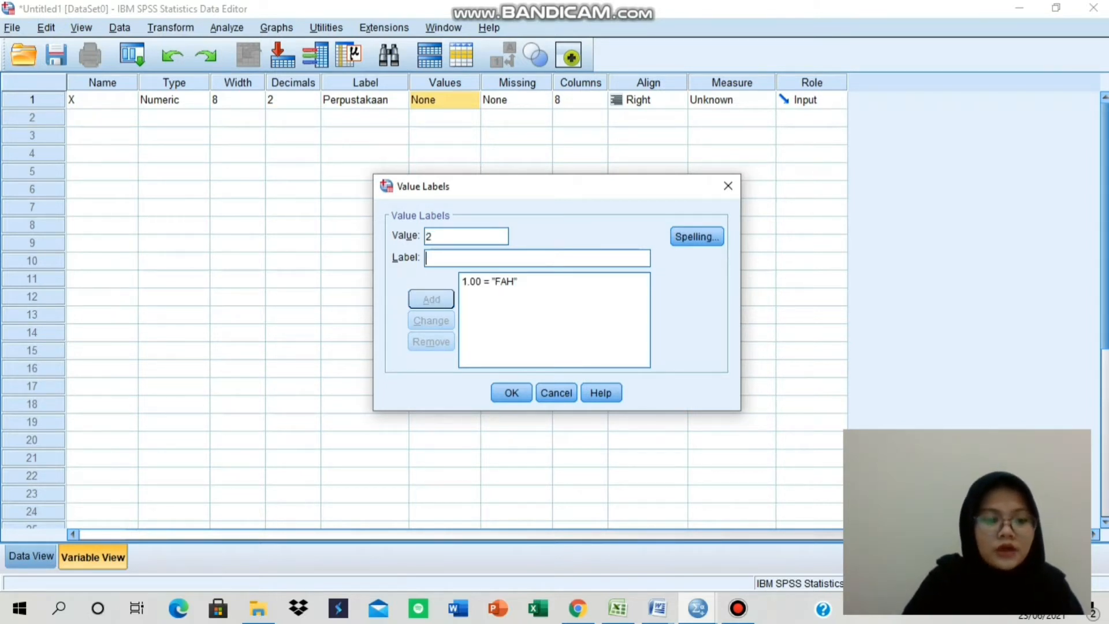
{"action": "type", "text": "FISIP"}
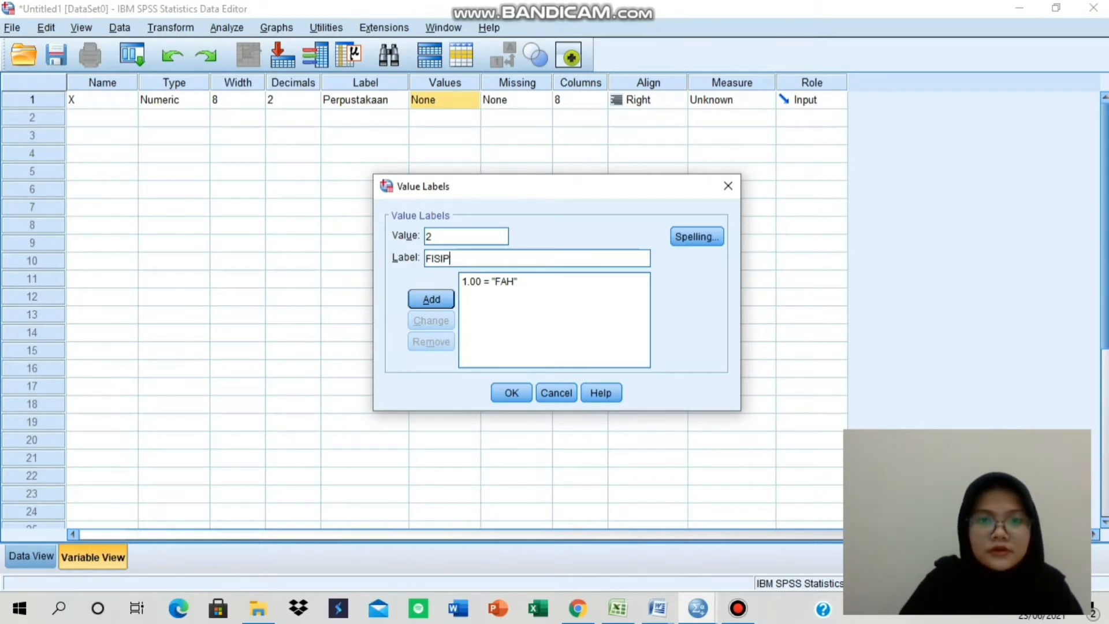
{"action": "key", "text": "Return"}
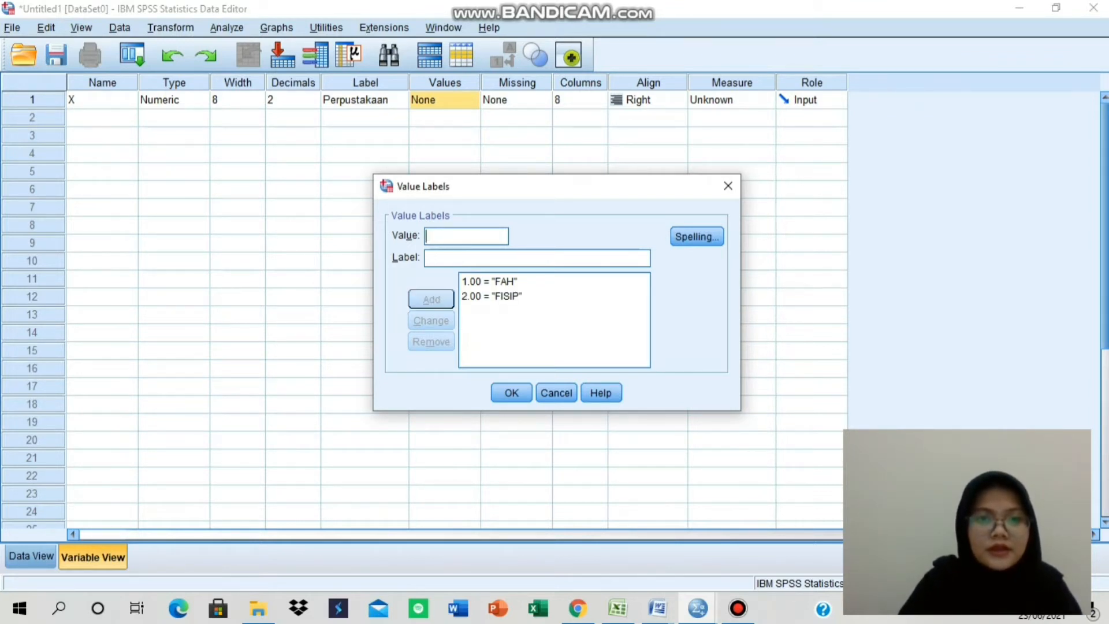
Add the value labels 3 for FSH and 4 for FIK, and apply the labels to variable X
{"action": "type", "text": "3"}
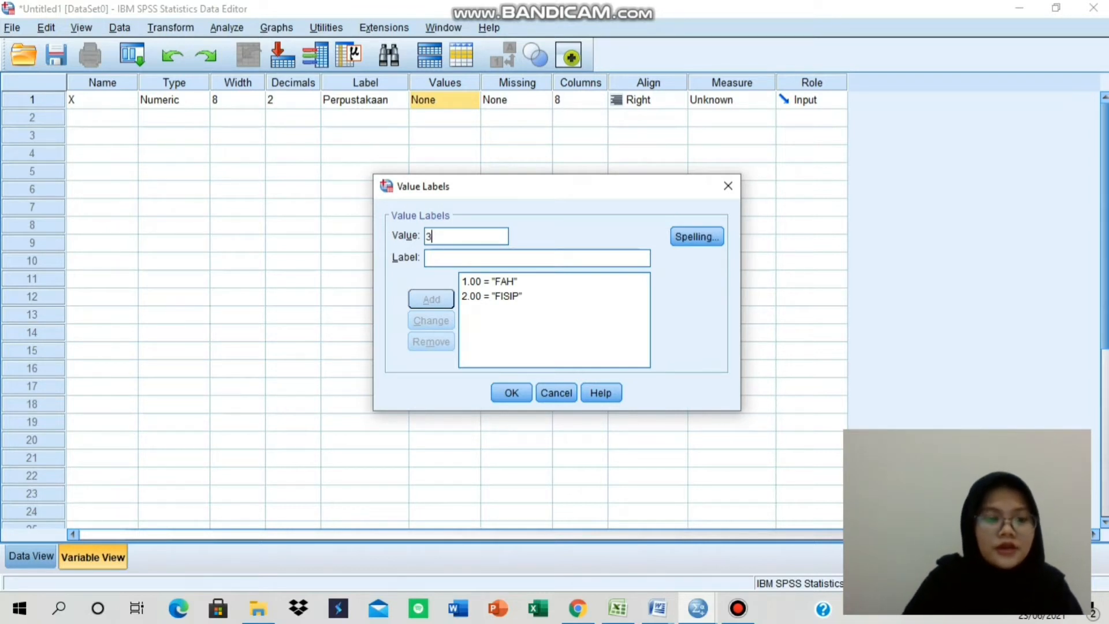
{"action": "key", "text": "Tab"}
{"action": "type", "text": "FSH"}
{"action": "key", "text": "Return"}
{"action": "type", "text": "4"}
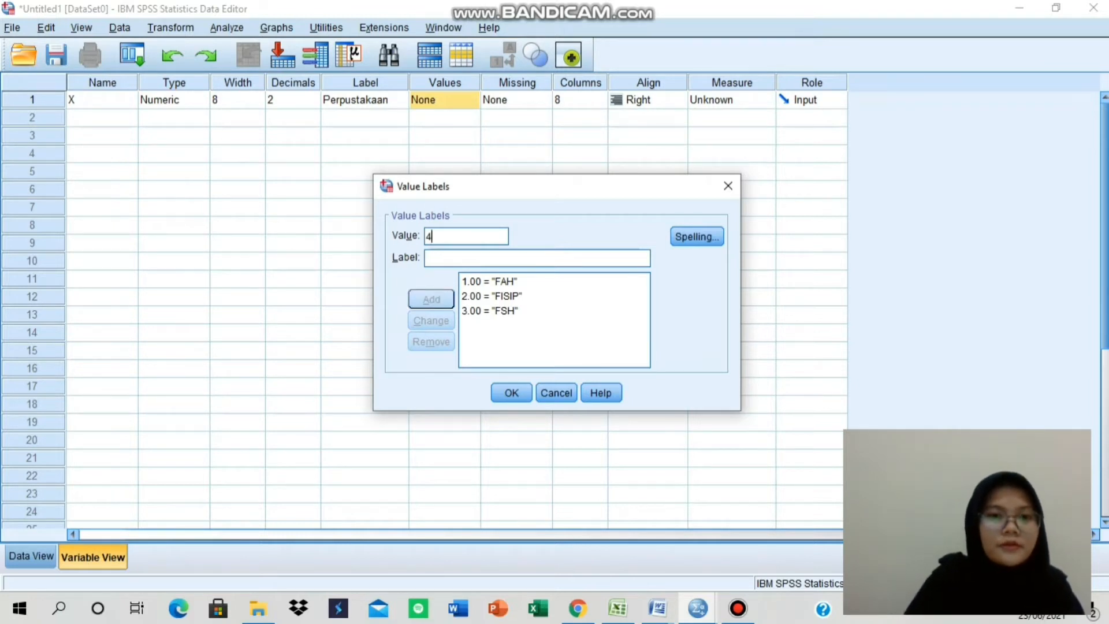
{"action": "key", "text": "Tab"}
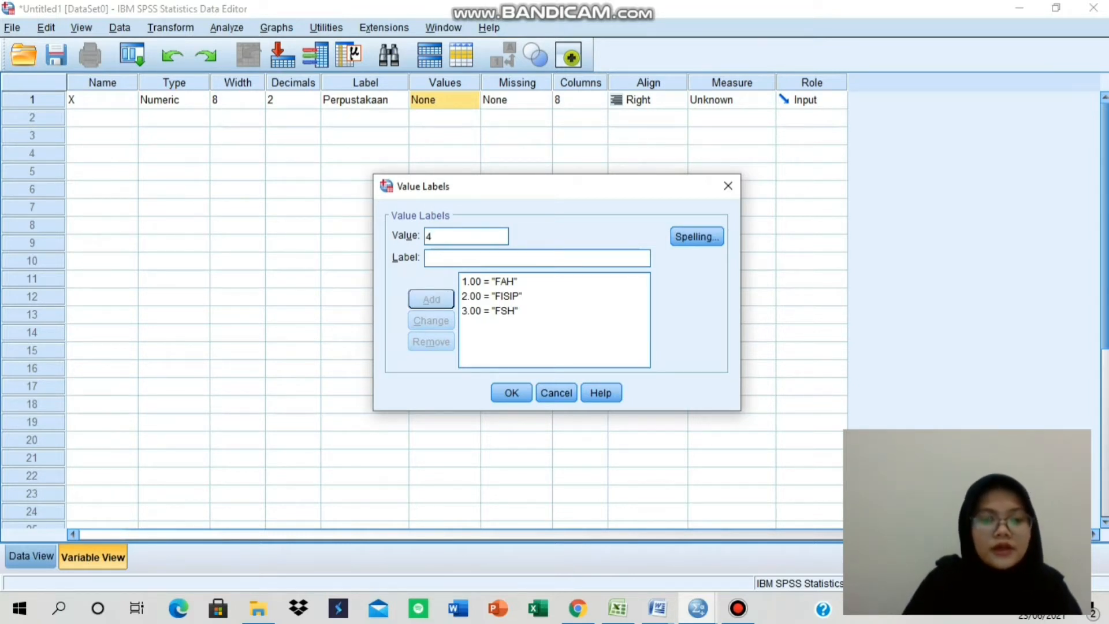
{"action": "type", "text": "FIK"}
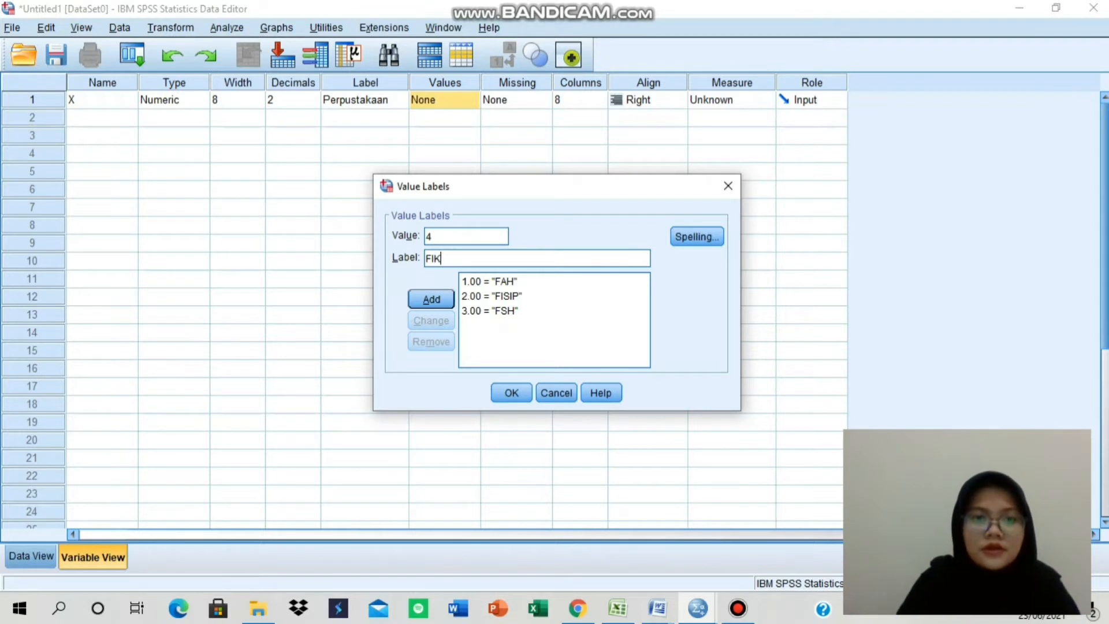
{"action": "key", "text": "Return"}
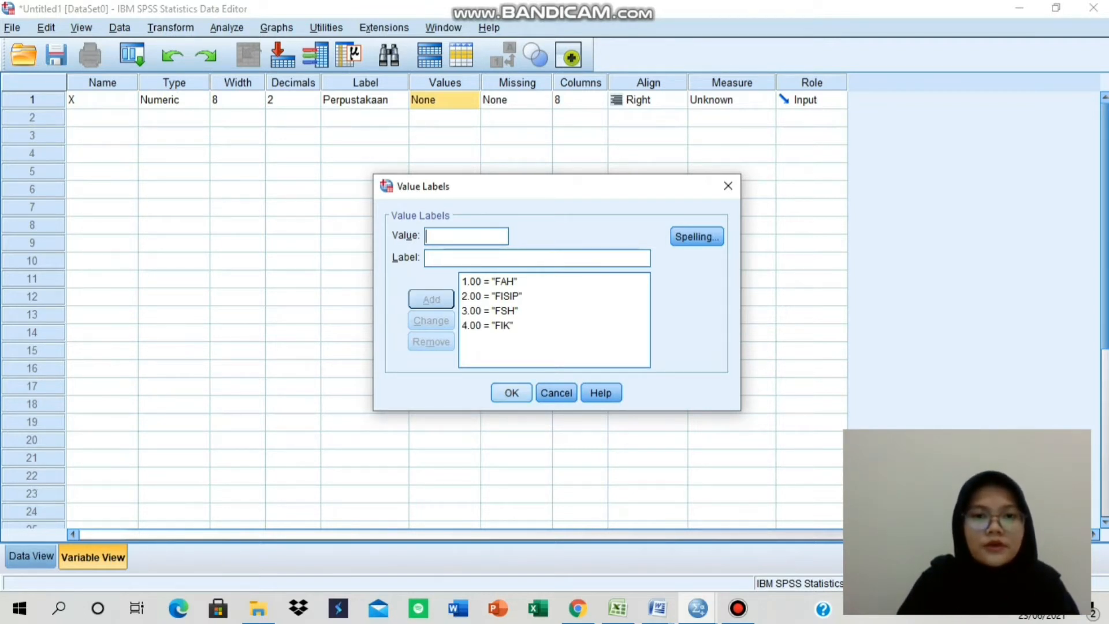
{"action": "left_click", "coordinate": [511, 392]}
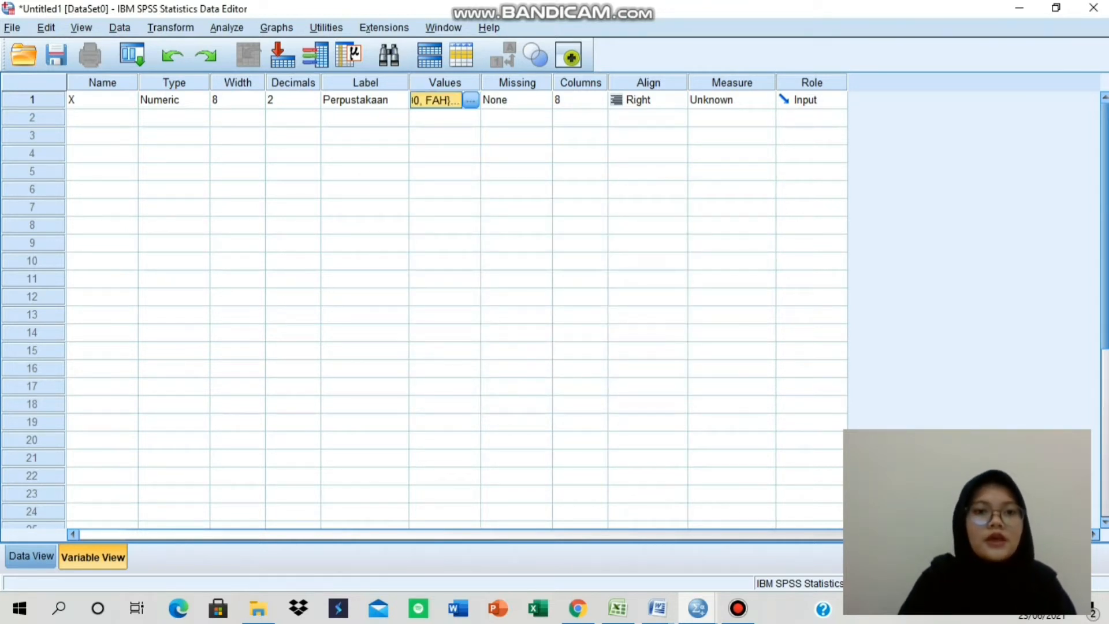
Set the number of decimals for variable X to 0
{"action": "left_click", "coordinate": [312, 102]}
{"action": "left_click", "coordinate": [314, 104]}
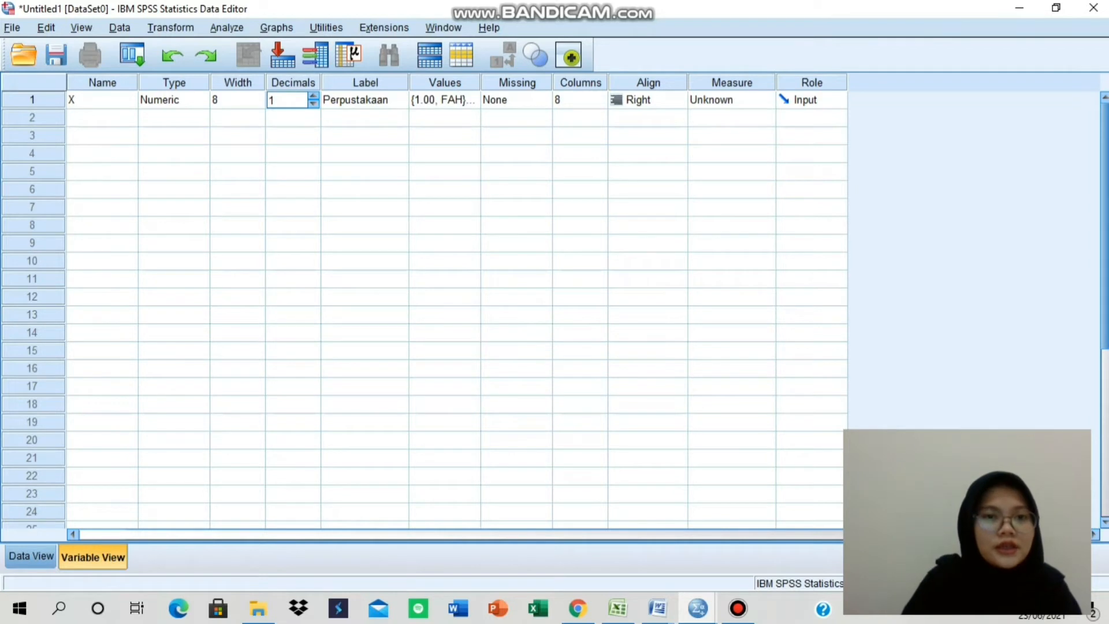
{"action": "left_click", "coordinate": [313, 104]}
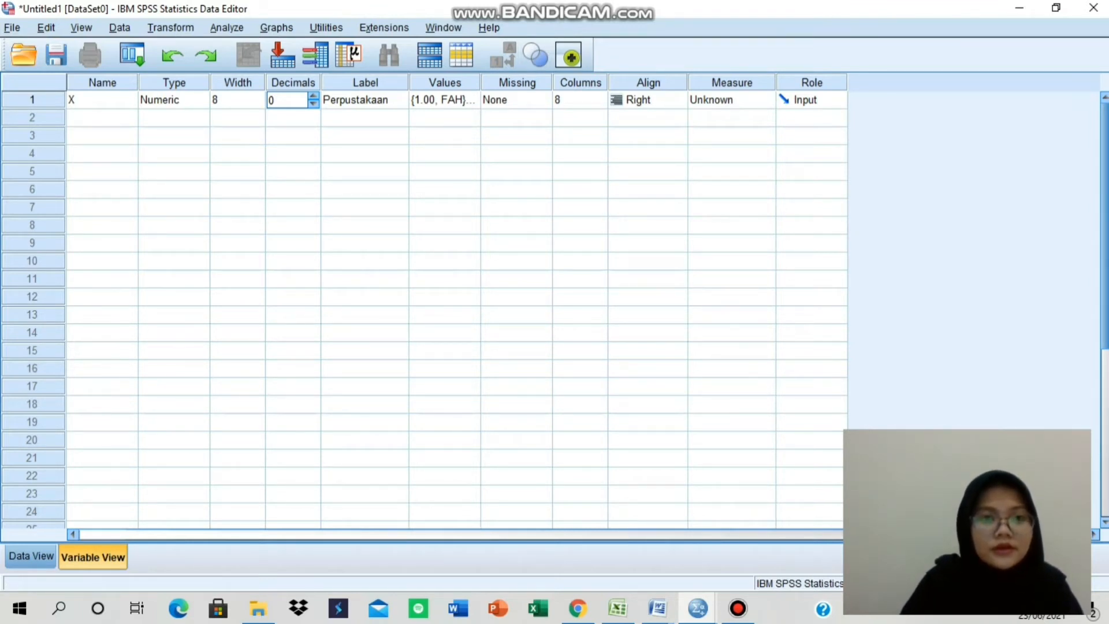
Define the second variable with the name Y and the label Pengunjung
{"action": "left_click", "coordinate": [103, 118]}
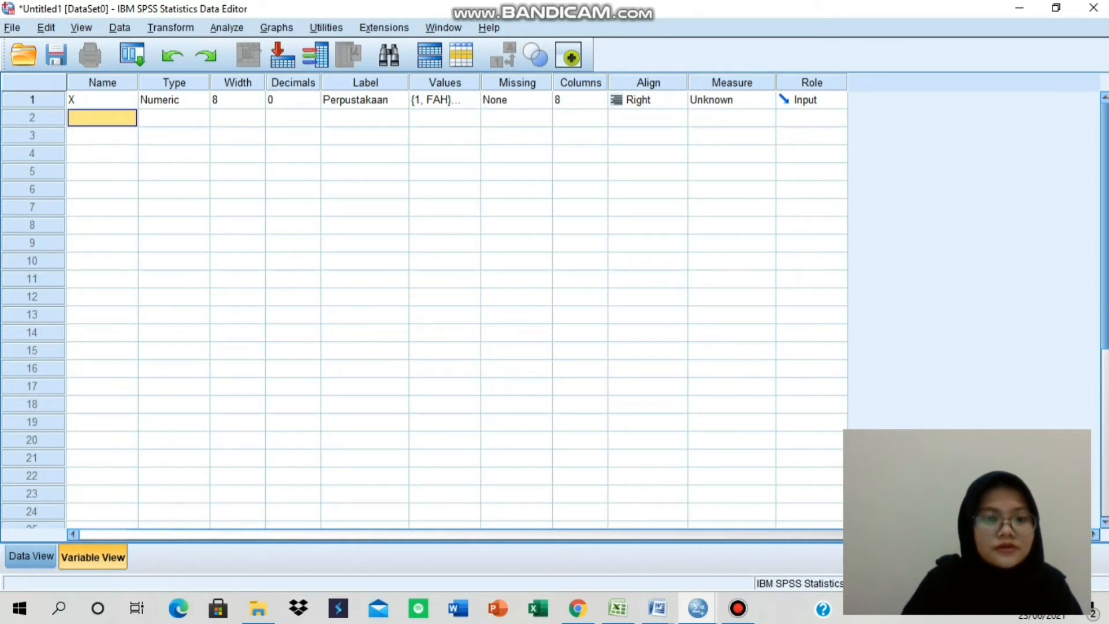
{"action": "type", "text": "Y"}
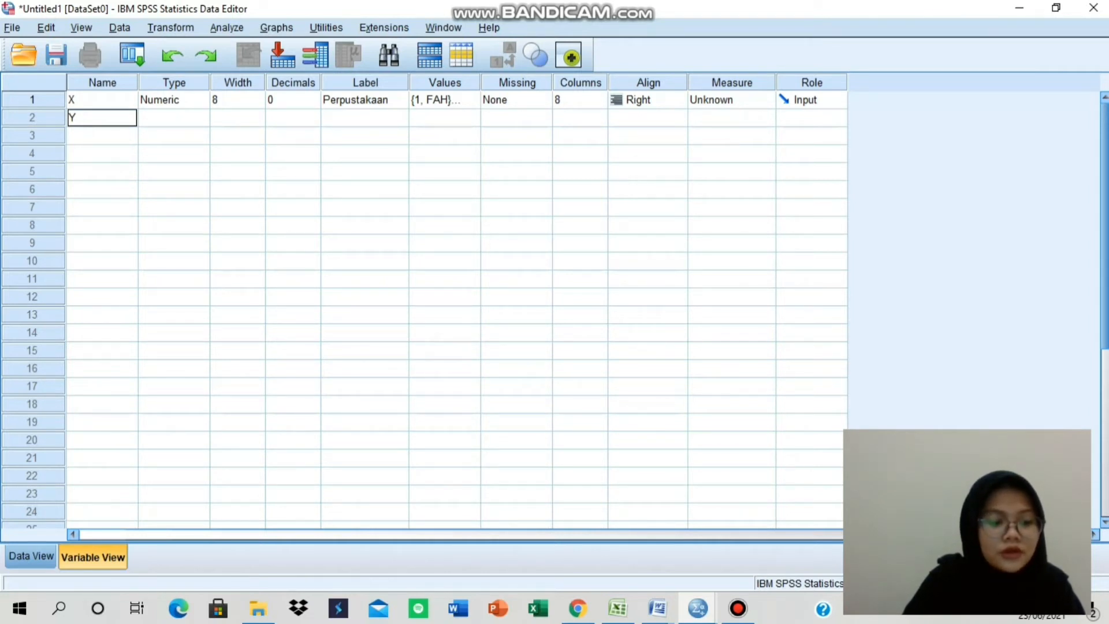
{"action": "left_click", "coordinate": [364, 117]}
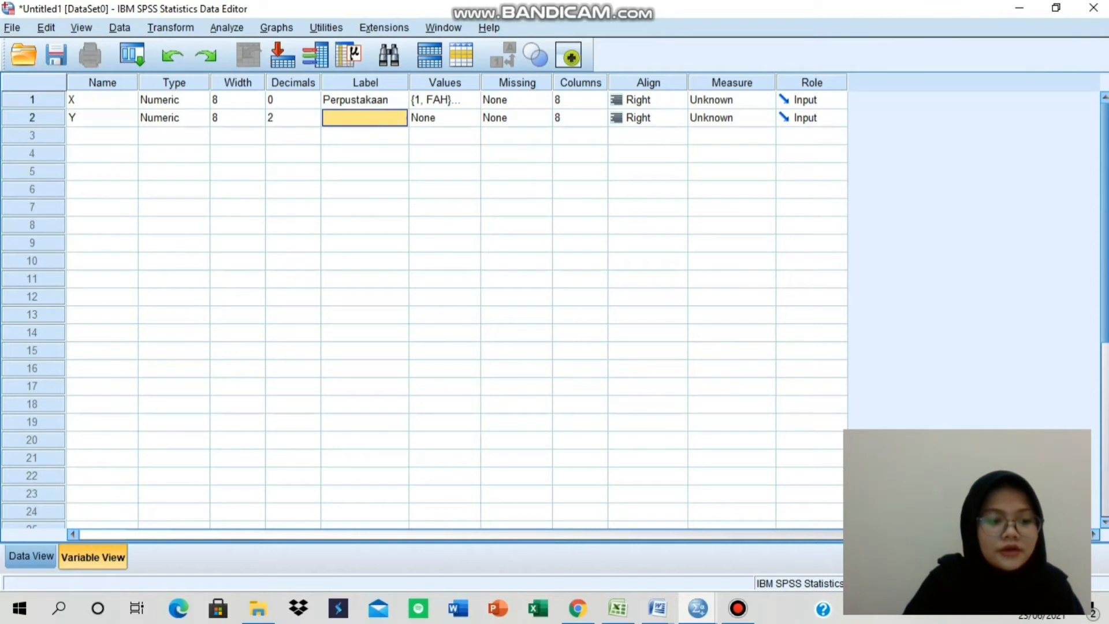
{"action": "type", "text": "Pe"}
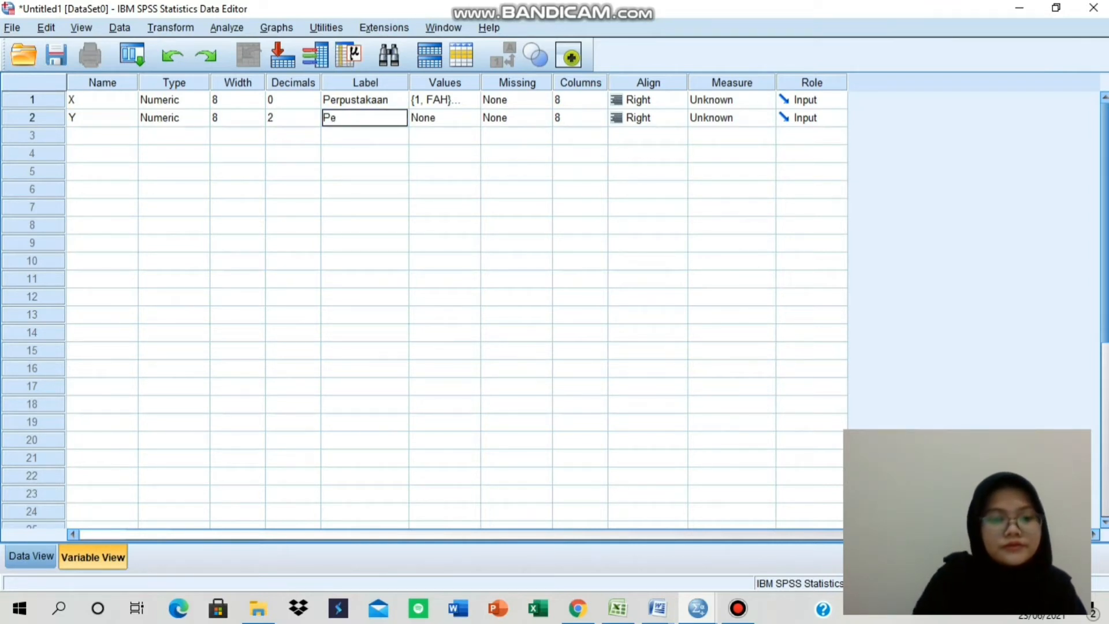
{"action": "type", "text": "ngunjung"}
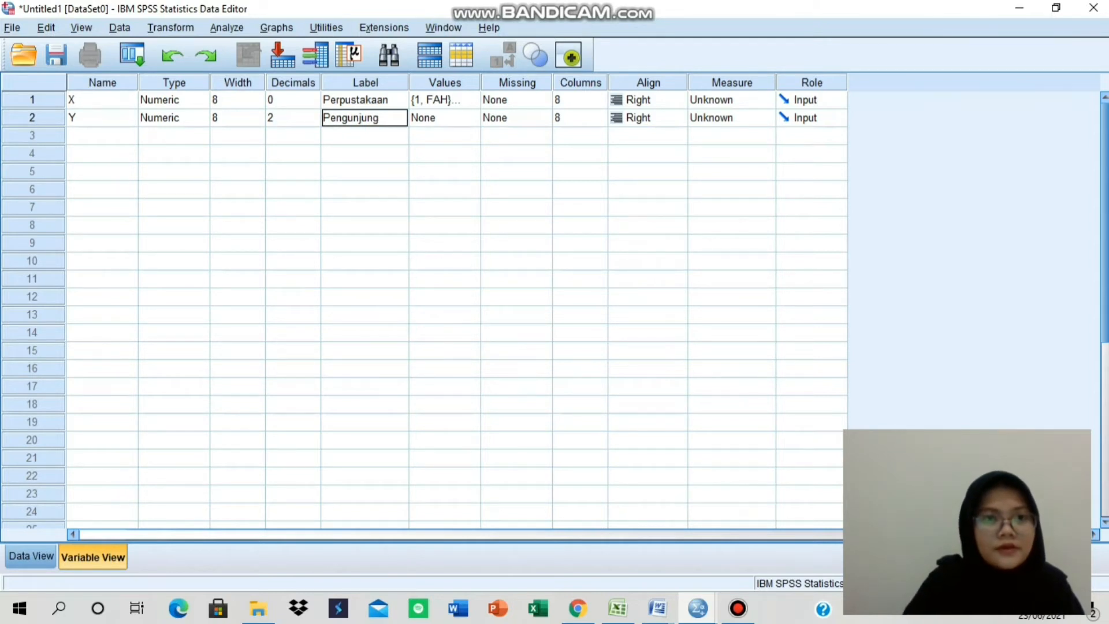
Set the decimals for variable Y to 0 and display the data entry grid
{"action": "left_click", "coordinate": [314, 121]}
{"action": "left_click", "coordinate": [314, 121]}
{"action": "left_click", "coordinate": [313, 121]}
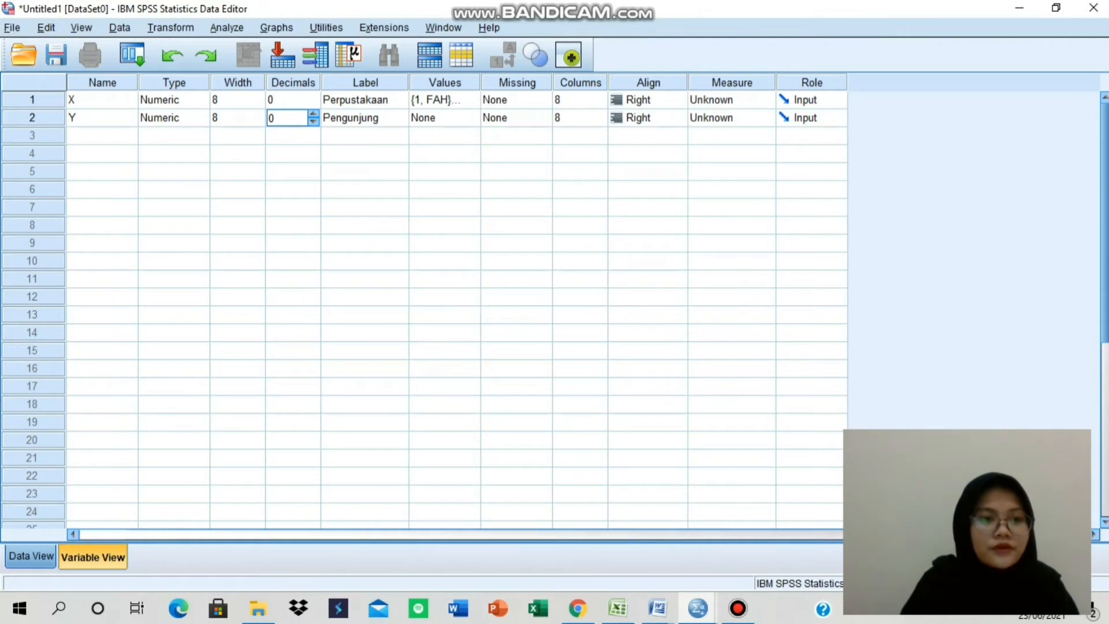
{"action": "left_click", "coordinate": [31, 556]}
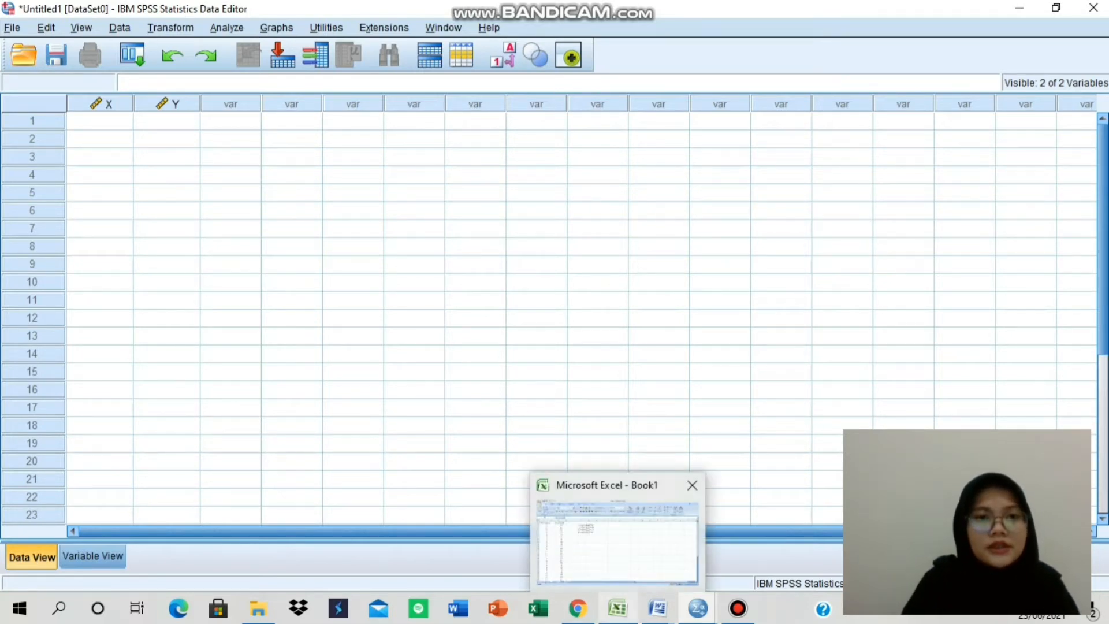
Switch to the Excel workbook Book1 that holds the library and visitor data
{"action": "left_click", "coordinate": [617, 607]}
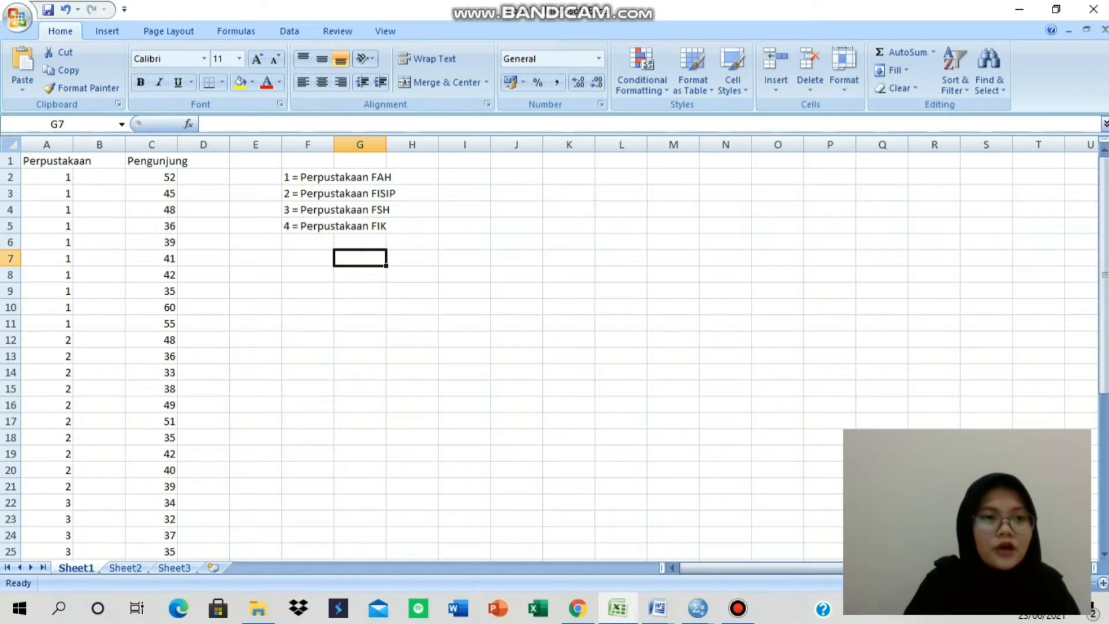
{"action": "left_click", "coordinate": [47, 178]}
{"action": "left_click_drag", "start_coordinate": [47, 177], "coordinate": [62, 537]}
{"action": "left_click", "coordinate": [58, 536]}
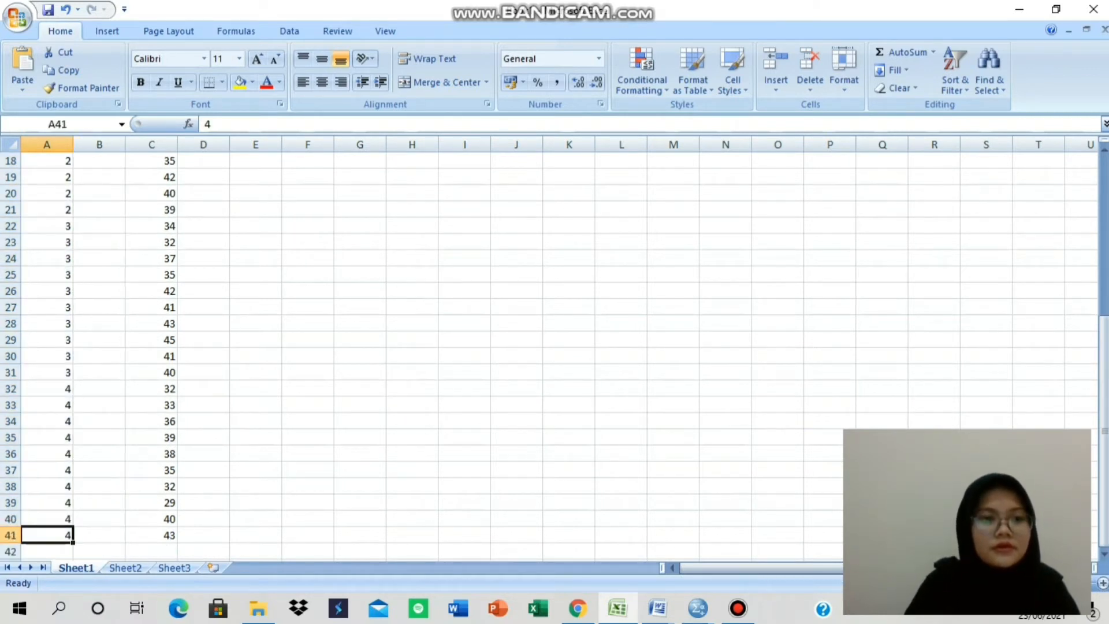
{"action": "left_click_drag", "start_coordinate": [1103, 430], "coordinate": [1104, 290]}
{"action": "left_click_drag", "start_coordinate": [1104, 336], "coordinate": [1104, 336]}
{"action": "left_click_drag", "start_coordinate": [1104, 220], "coordinate": [1104, 202]}
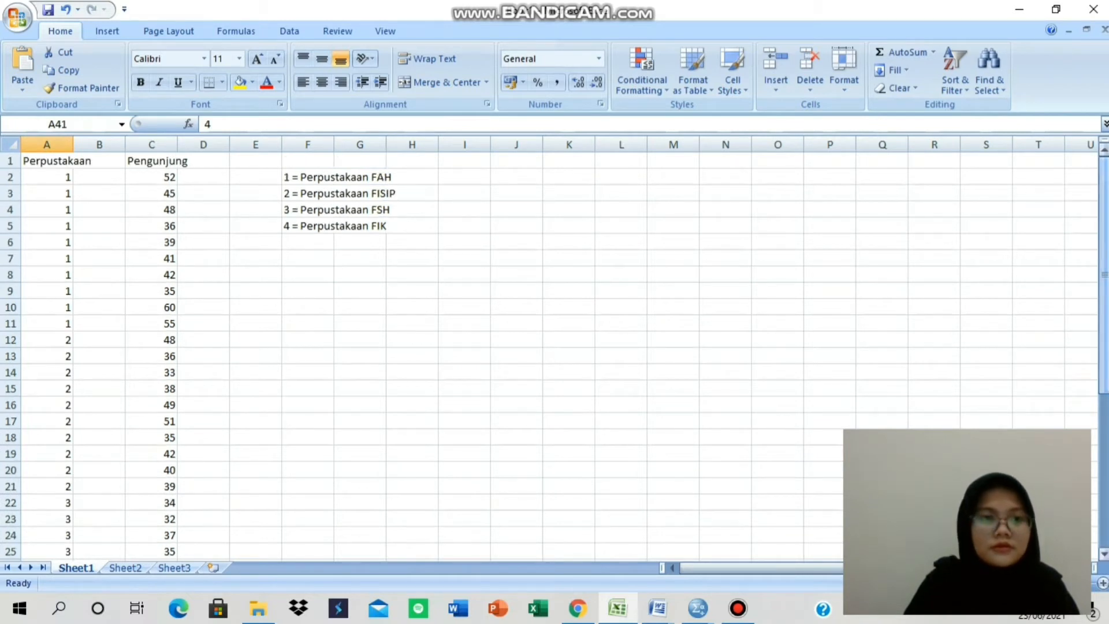
Copy the Perpustakaan values in cells A2 to A41, without the header
{"action": "left_click", "coordinate": [47, 177]}
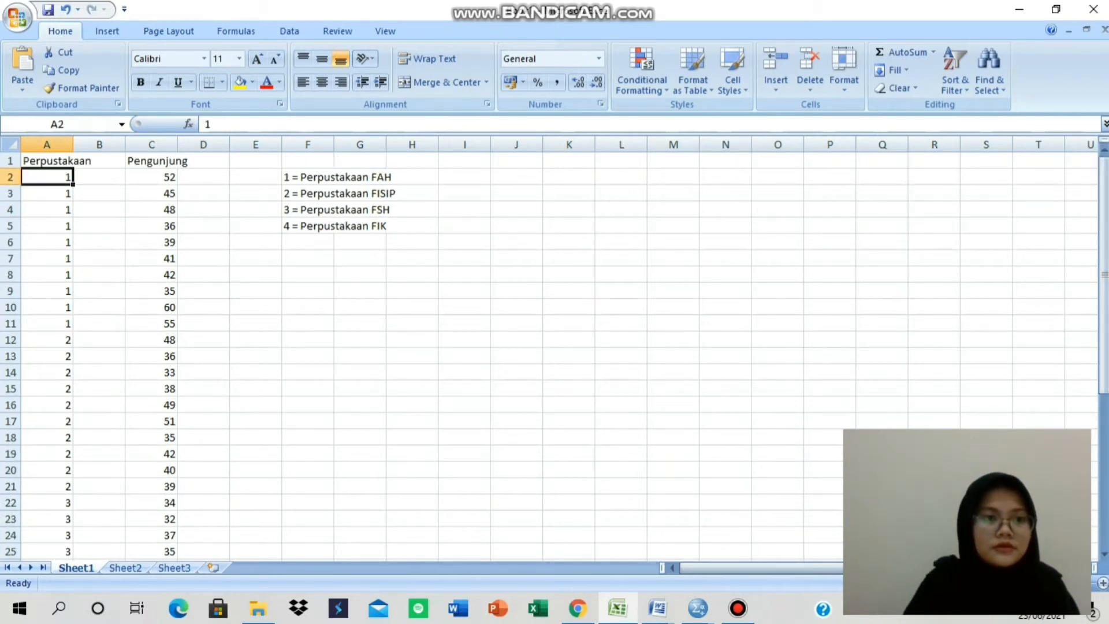
{"action": "left_click_drag", "start_coordinate": [48, 178], "coordinate": [48, 535]}
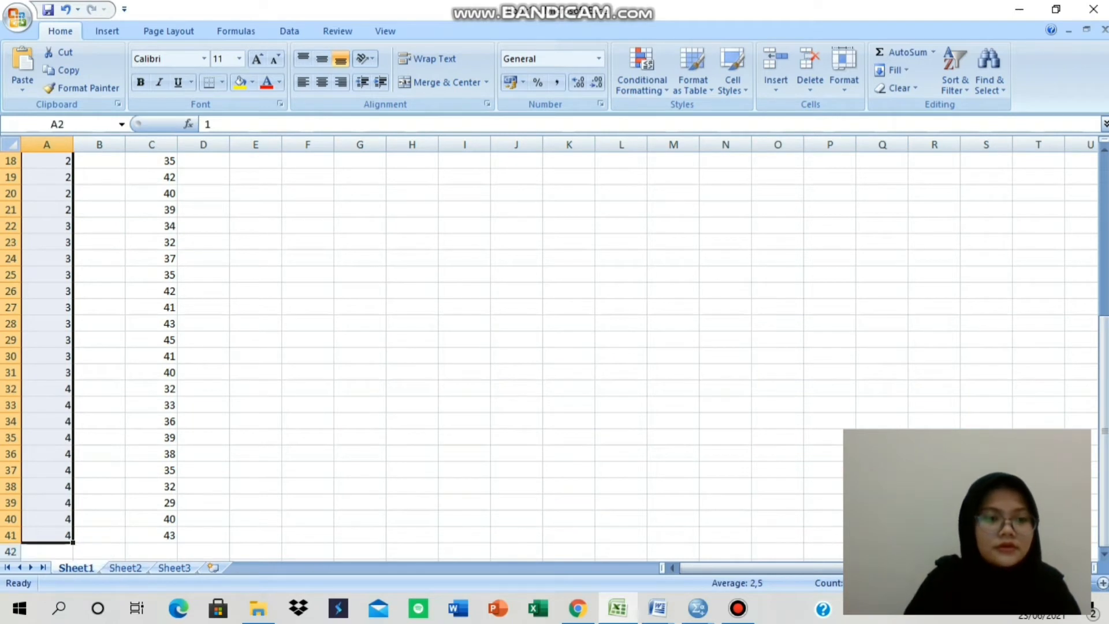
{"action": "right_click", "coordinate": [51, 536]}
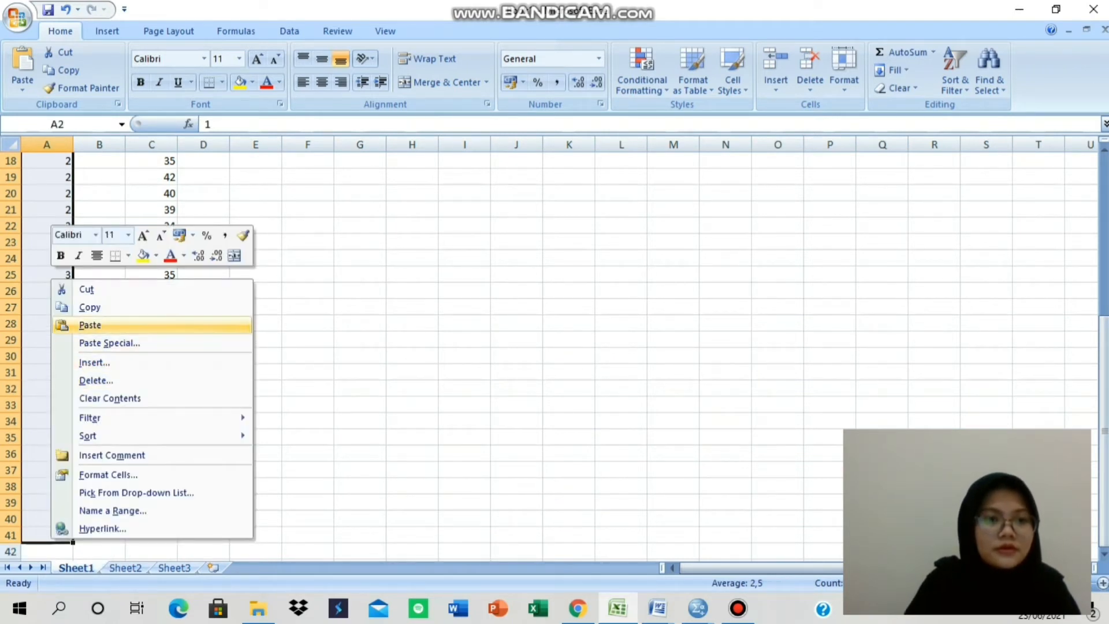
{"action": "left_click", "coordinate": [90, 307]}
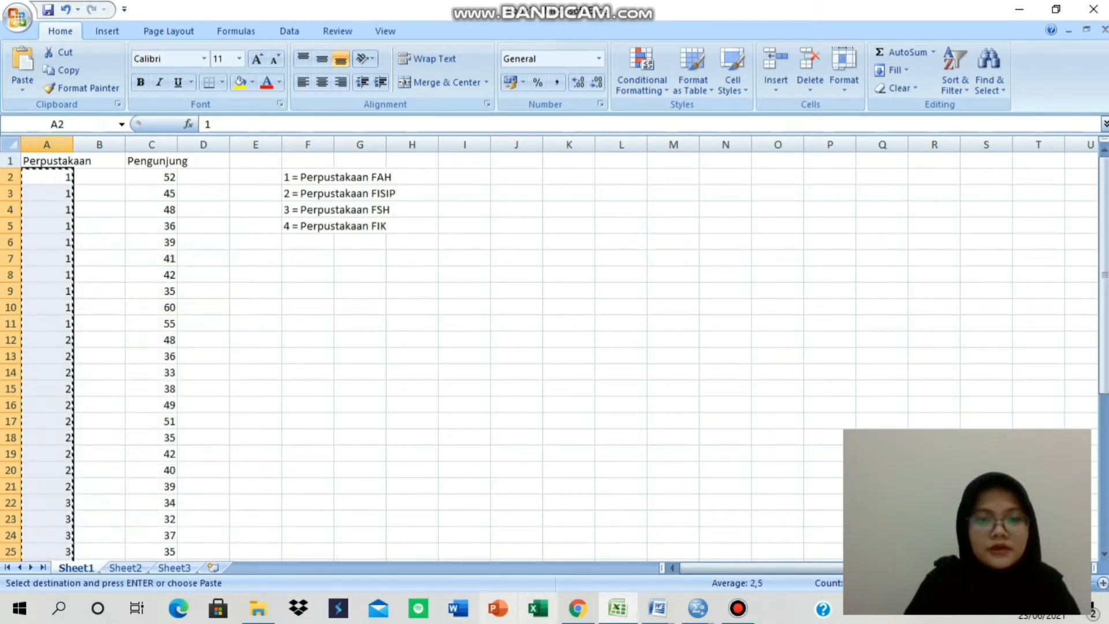
Switch to the SPSS Data Editor and paste the copied library codes into column X from row 1
{"action": "mouse_move", "coordinate": [698, 608]}
{"action": "left_click", "coordinate": [612, 537]}
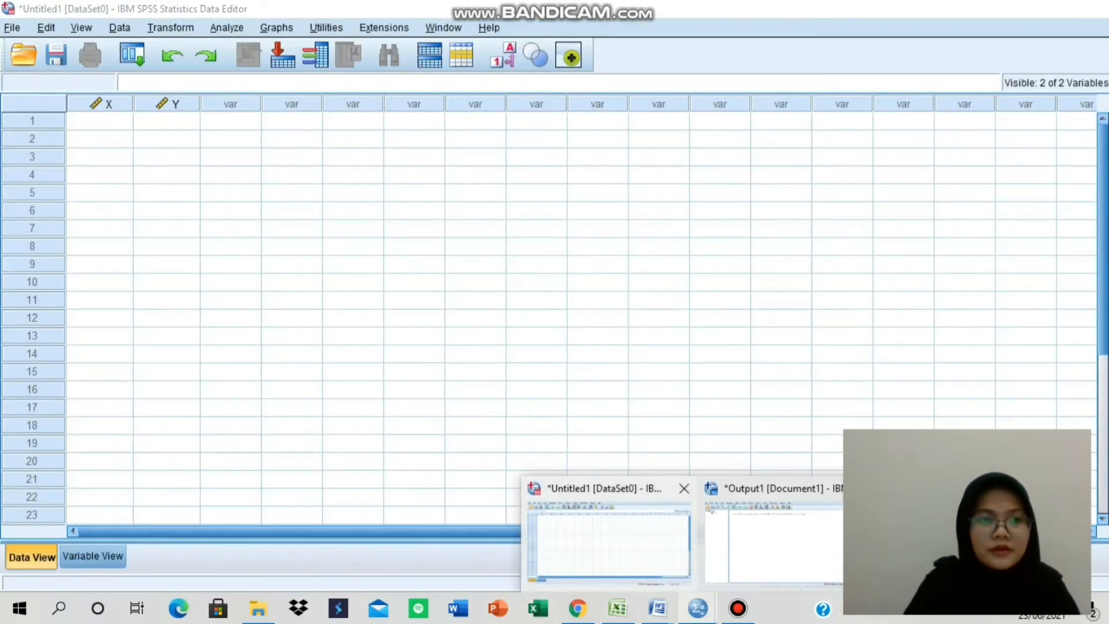
{"action": "left_click", "coordinate": [99, 121]}
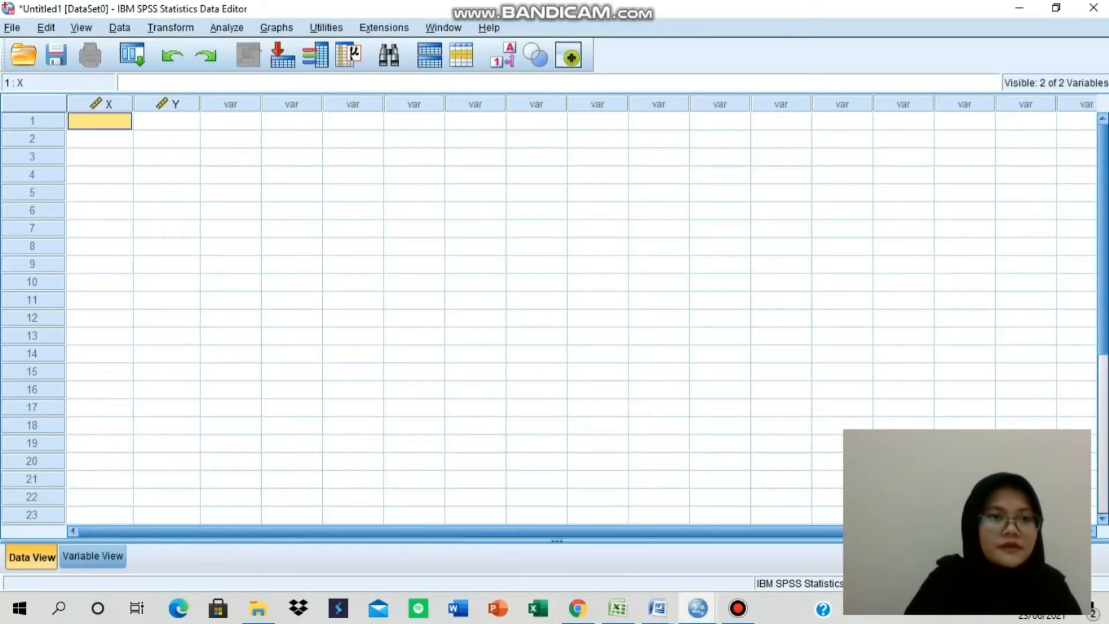
{"action": "right_click", "coordinate": [108, 122]}
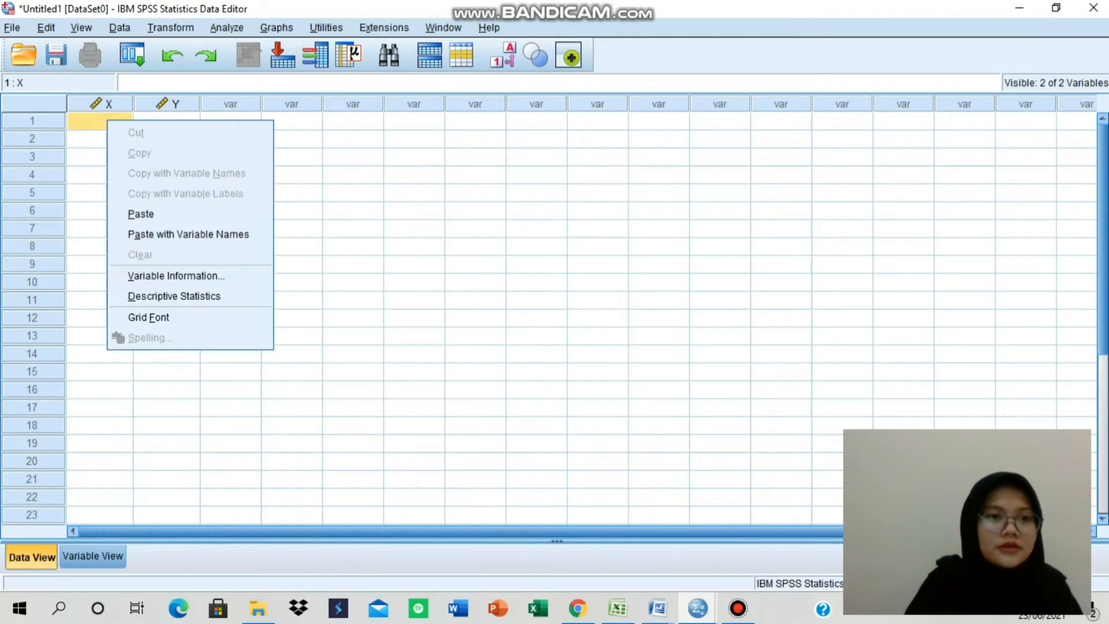
{"action": "key", "text": "Return"}
Make row 1 of column Y the active cell, and copy the Pengunjung values C2 to C41 from the Excel workbook
{"action": "left_click", "coordinate": [166, 121]}
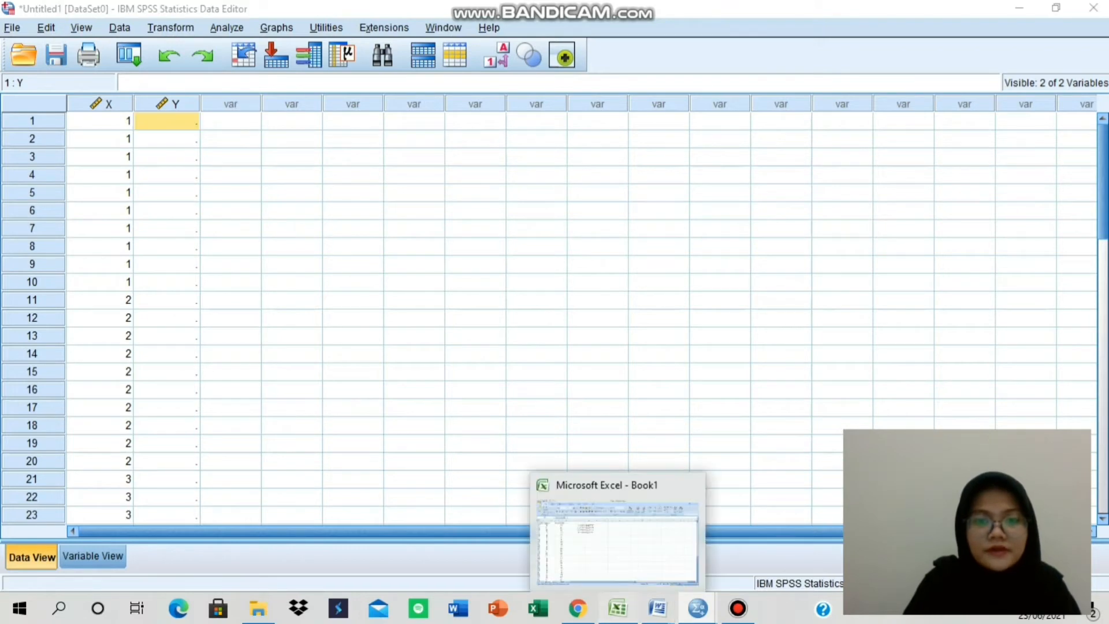
{"action": "left_click", "coordinate": [618, 608]}
{"action": "left_click", "coordinate": [151, 178]}
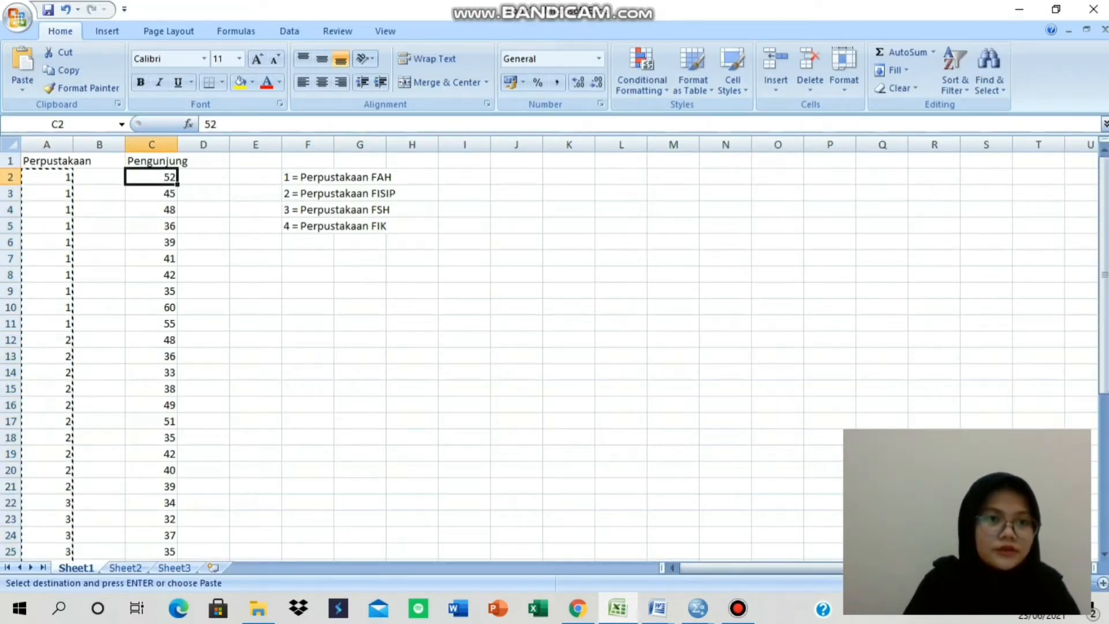
{"action": "left_click_drag", "start_coordinate": [151, 178], "coordinate": [172, 541]}
{"action": "right_click", "coordinate": [171, 542]}
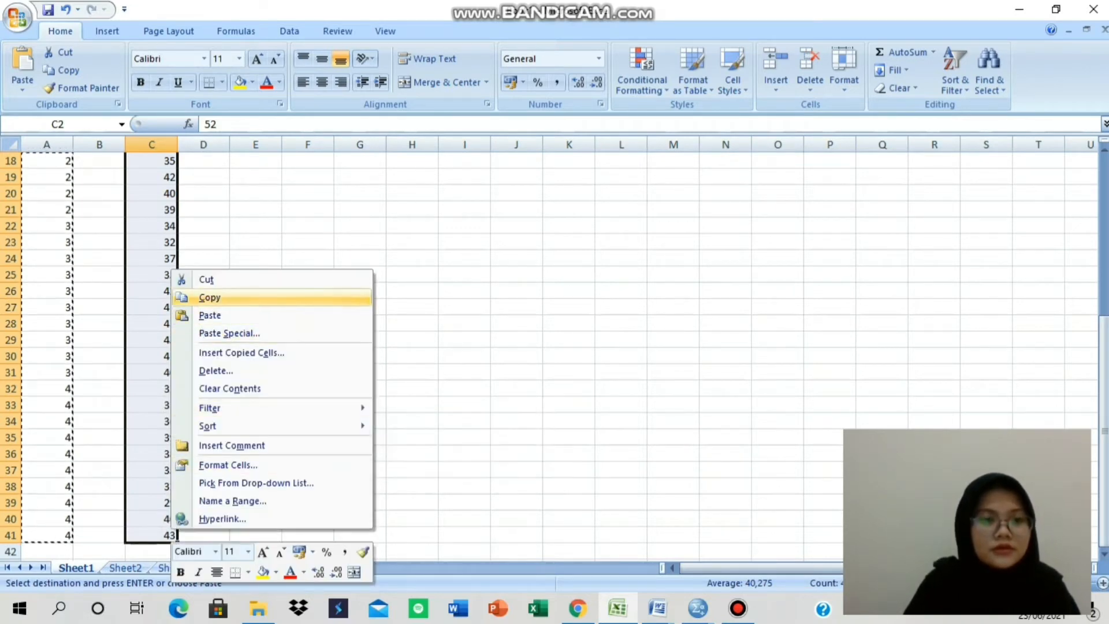
{"action": "left_click", "coordinate": [209, 297]}
{"action": "scroll", "coordinate": [208, 298], "scroll_direction": "up", "scroll_amount": 6}
Return to the SPSS Data Editor and paste the copied visitor numbers into column Y from row 1
{"action": "mouse_move", "coordinate": [698, 609]}
{"action": "left_click", "coordinate": [614, 545]}
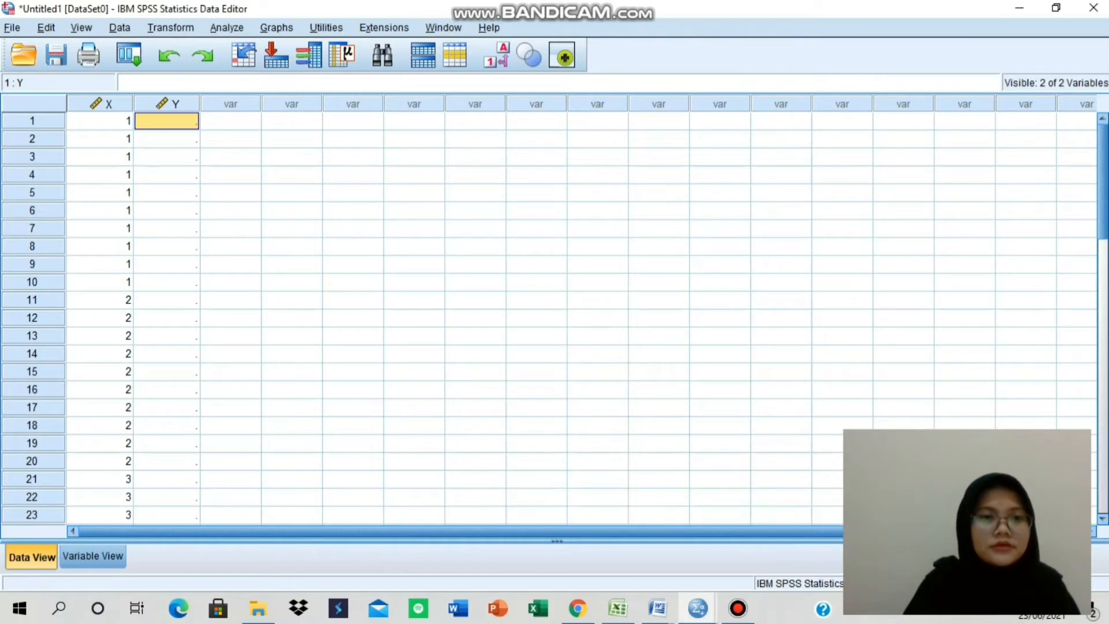
{"action": "right_click", "coordinate": [187, 121]}
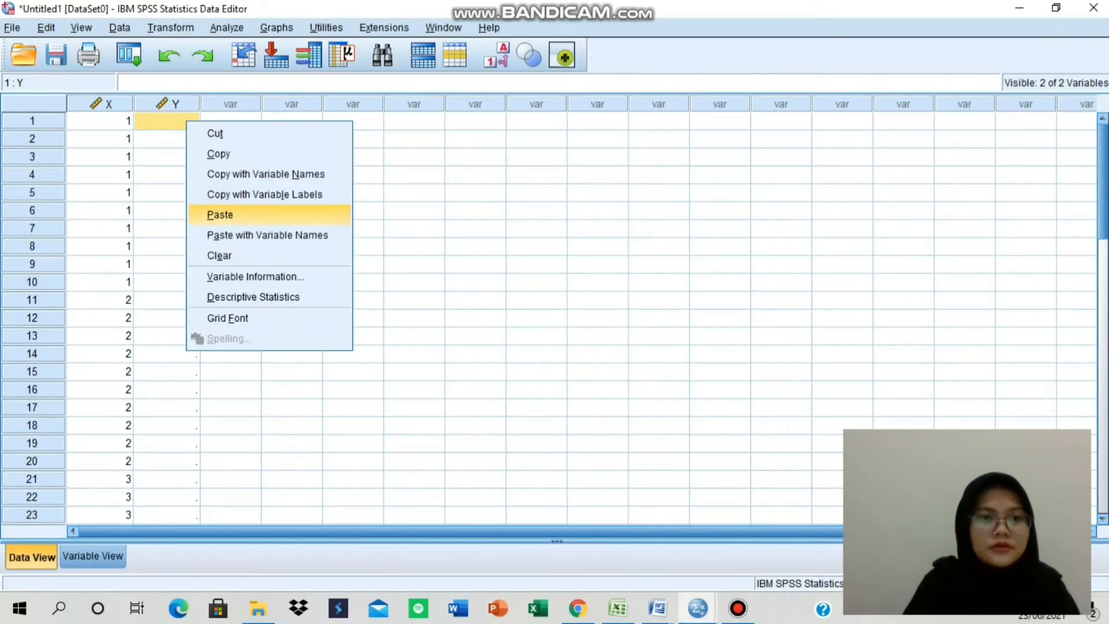
{"action": "left_click", "coordinate": [225, 215]}
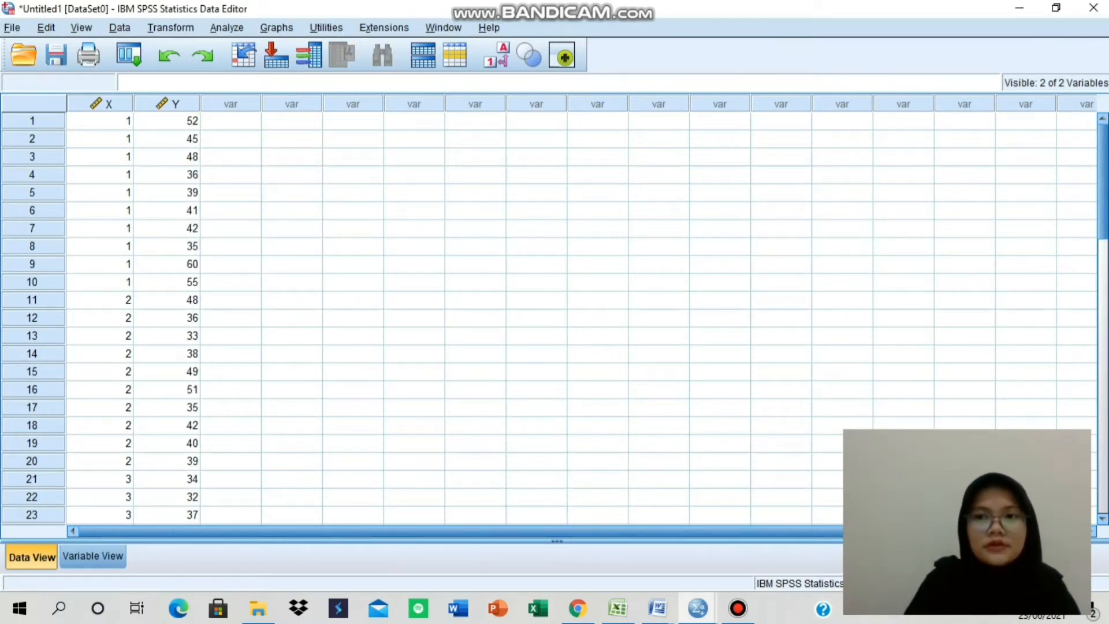
Check the pasted X and Y values through the data rows
{"action": "scroll", "coordinate": [549, 318], "scroll_direction": "down", "scroll_amount": 1}
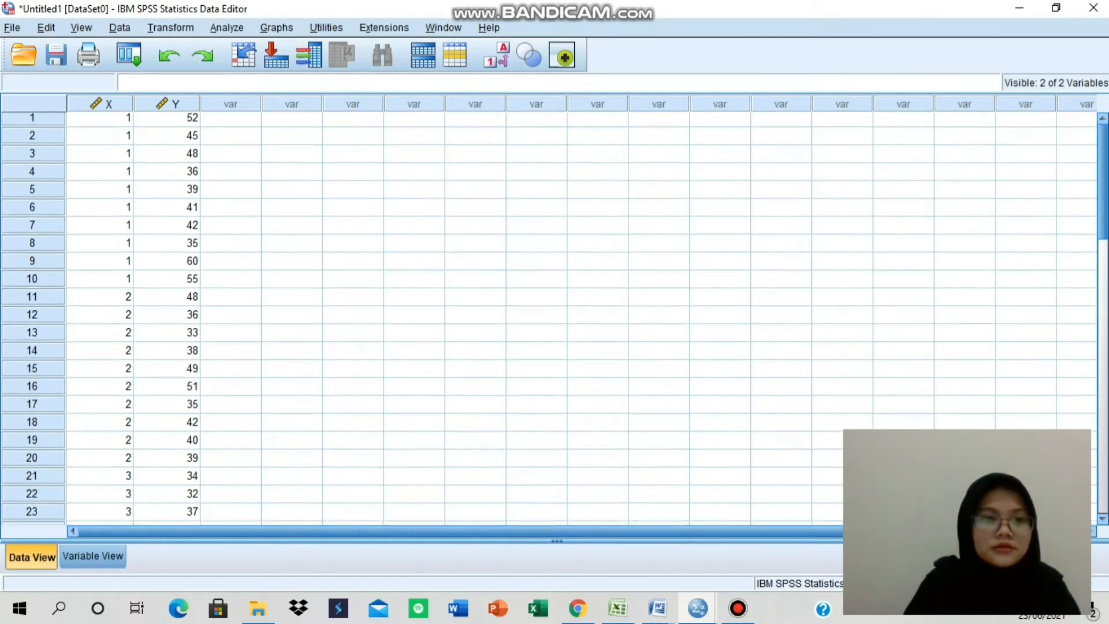
{"action": "scroll", "coordinate": [549, 318], "scroll_direction": "down", "scroll_amount": 7}
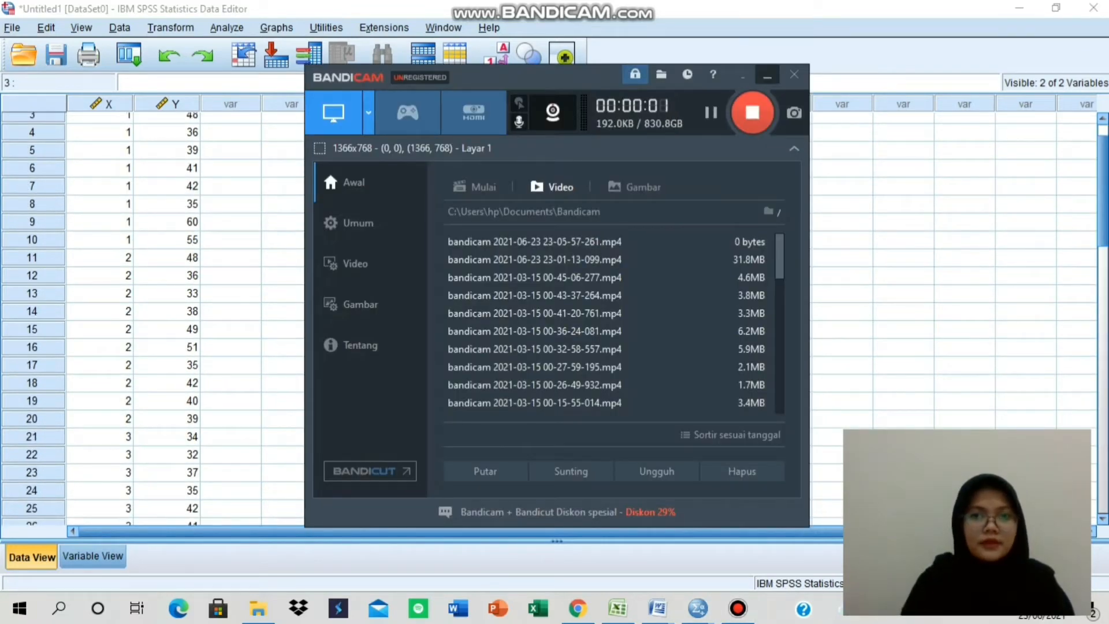
{"action": "left_click", "coordinate": [767, 76]}
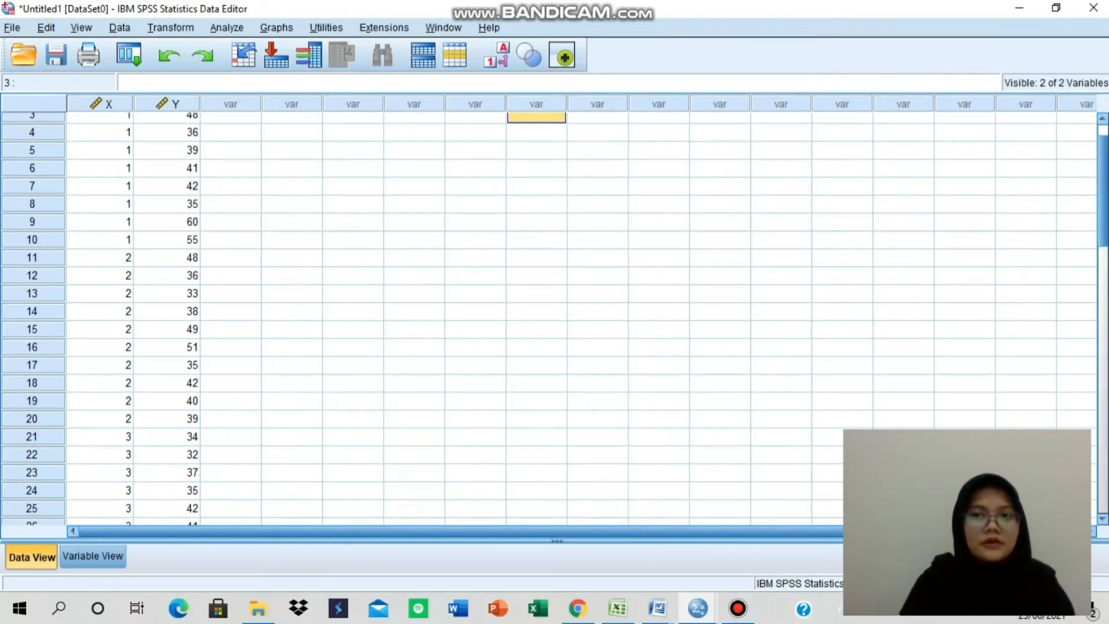
{"action": "scroll", "coordinate": [549, 317], "scroll_direction": "up", "scroll_amount": 1}
{"action": "scroll", "coordinate": [549, 318], "scroll_direction": "down", "scroll_amount": 2}
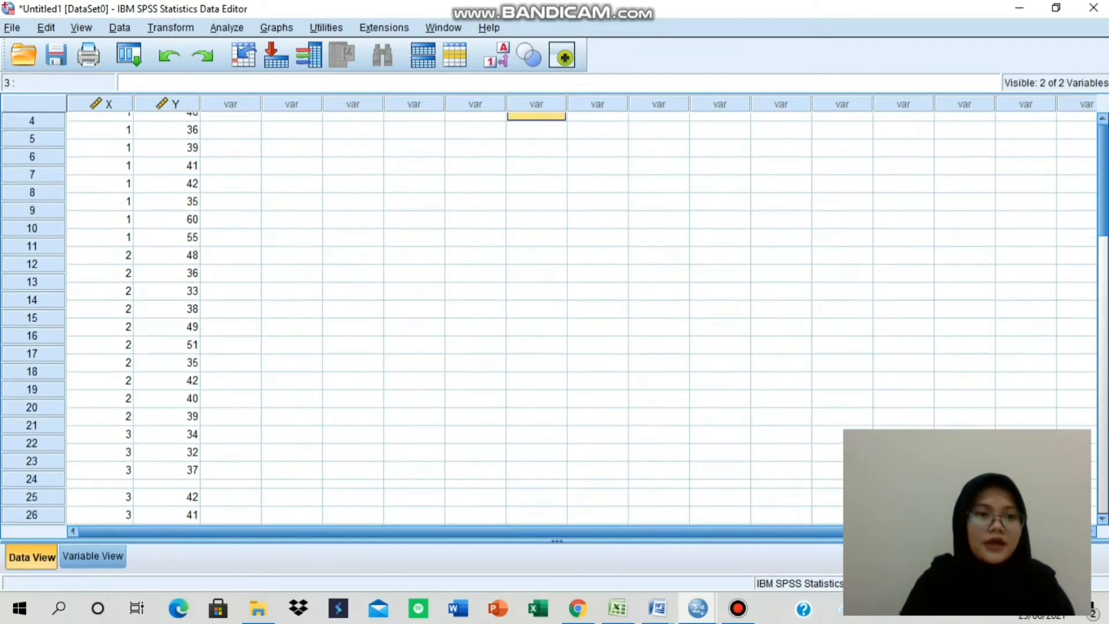
{"action": "scroll", "coordinate": [548, 317], "scroll_direction": "down", "scroll_amount": 2}
{"action": "scroll", "coordinate": [549, 318], "scroll_direction": "up", "scroll_amount": 2}
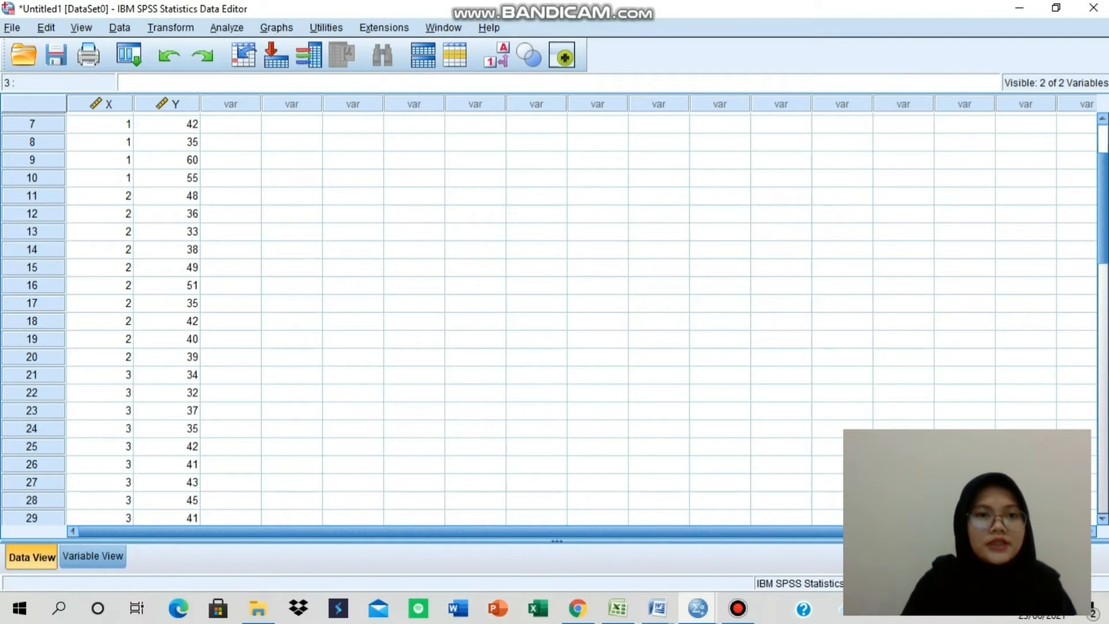
Start the Explore analysis with Perpustakaan [X] as the factor and Pengunjung [Y] as the dependent variable
{"action": "left_click", "coordinate": [227, 28]}
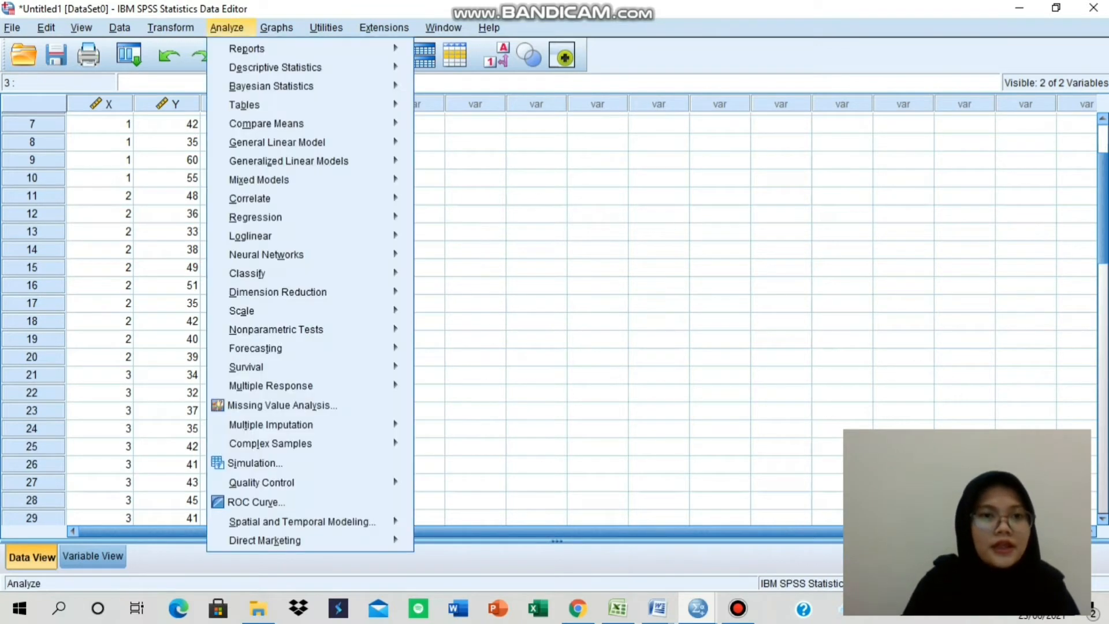
{"action": "mouse_move", "coordinate": [275, 67]}
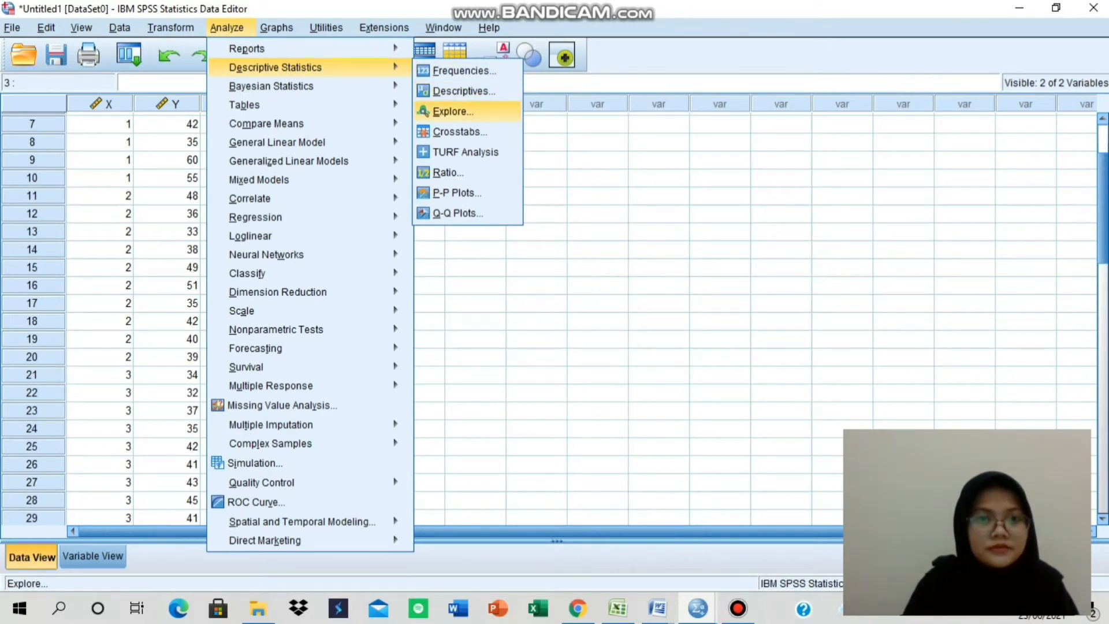
{"action": "left_click", "coordinate": [453, 111]}
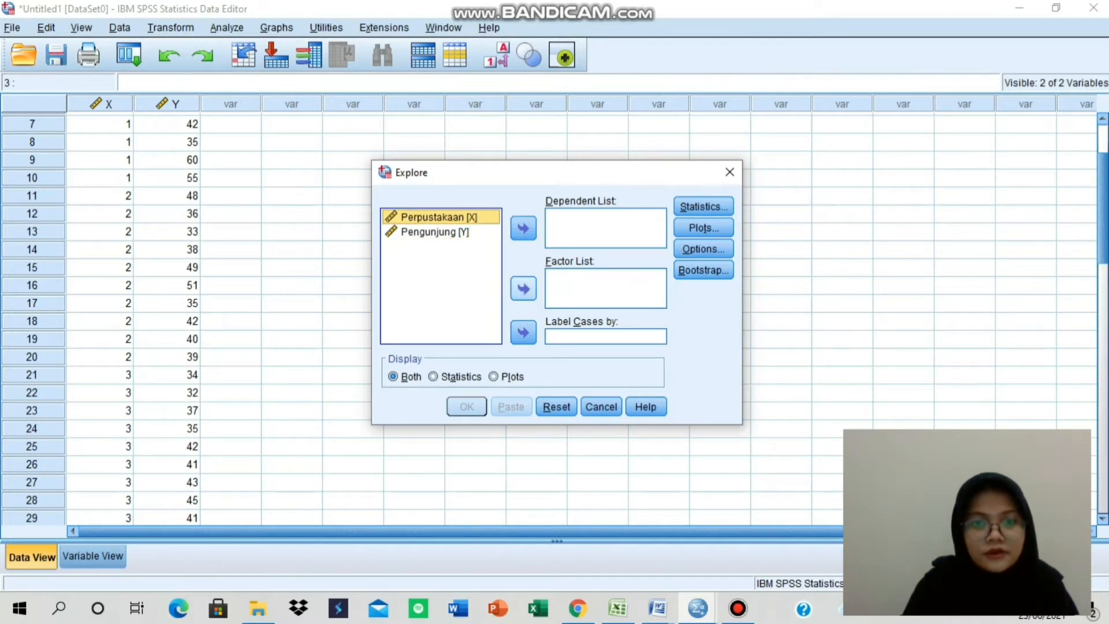
{"action": "left_click", "coordinate": [523, 289]}
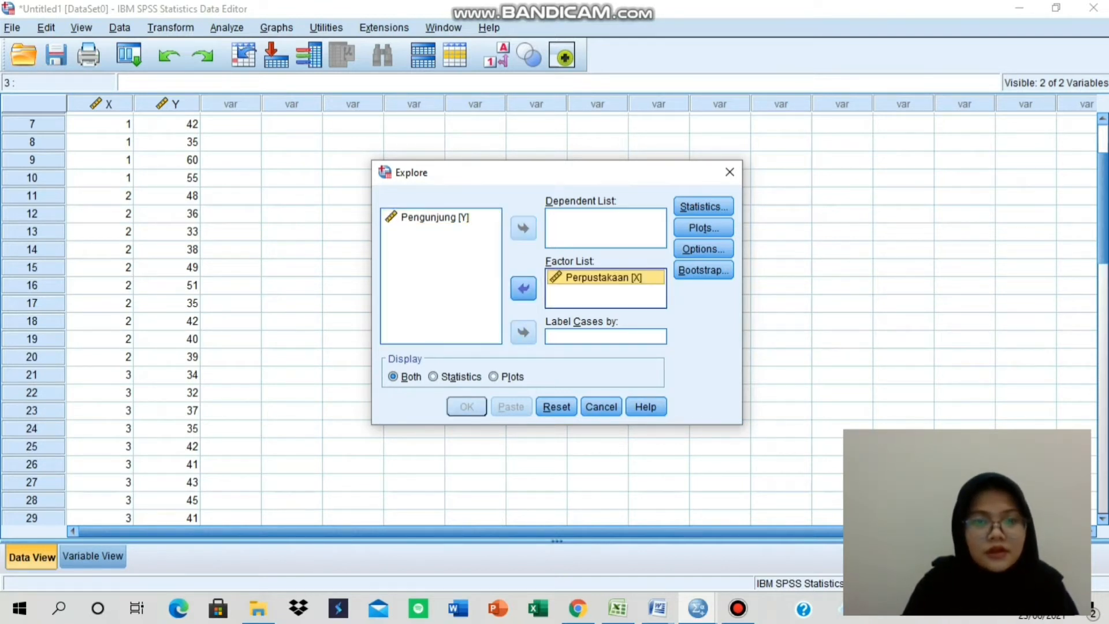
{"action": "left_click", "coordinate": [436, 217]}
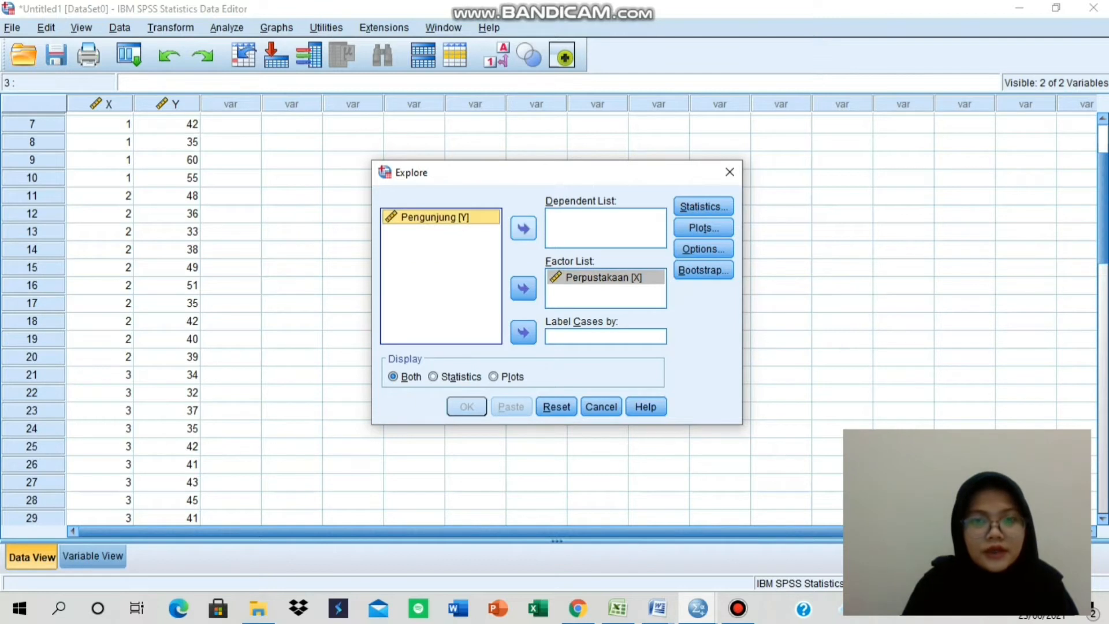
{"action": "left_click", "coordinate": [524, 228]}
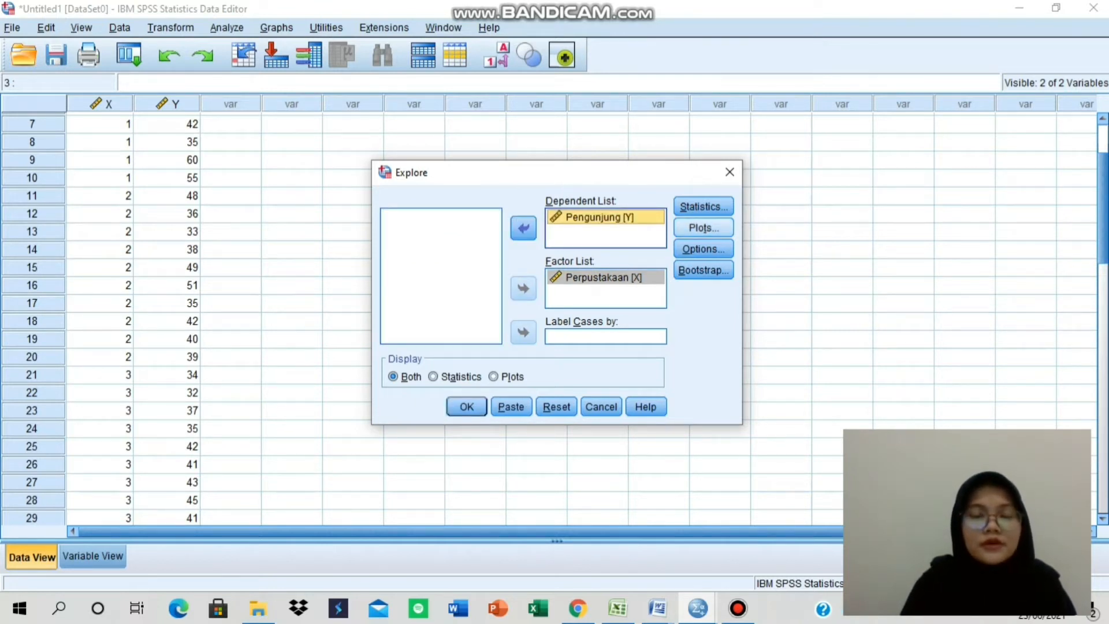
Enable normality plots with tests for the Explore analysis and run it
{"action": "left_click", "coordinate": [702, 229]}
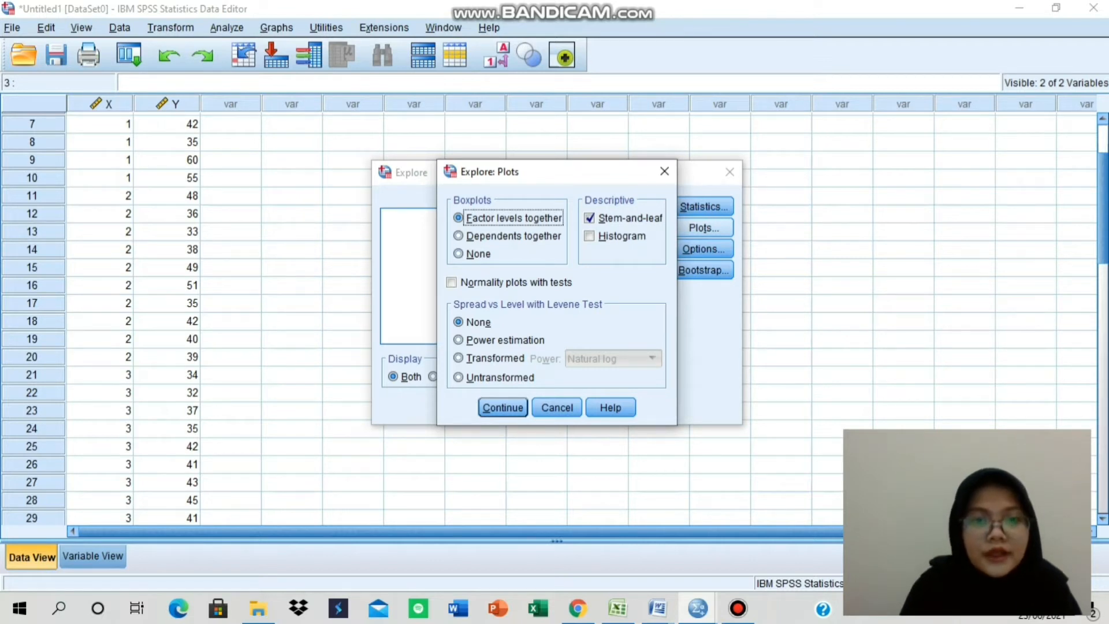
{"action": "left_click", "coordinate": [452, 282]}
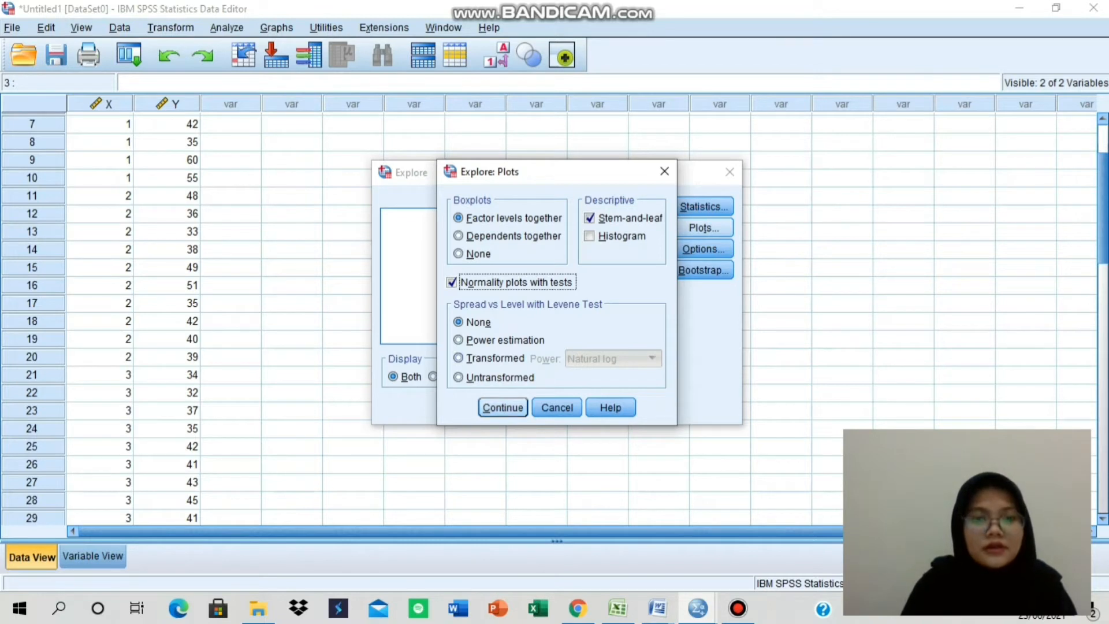
{"action": "key", "text": "Return"}
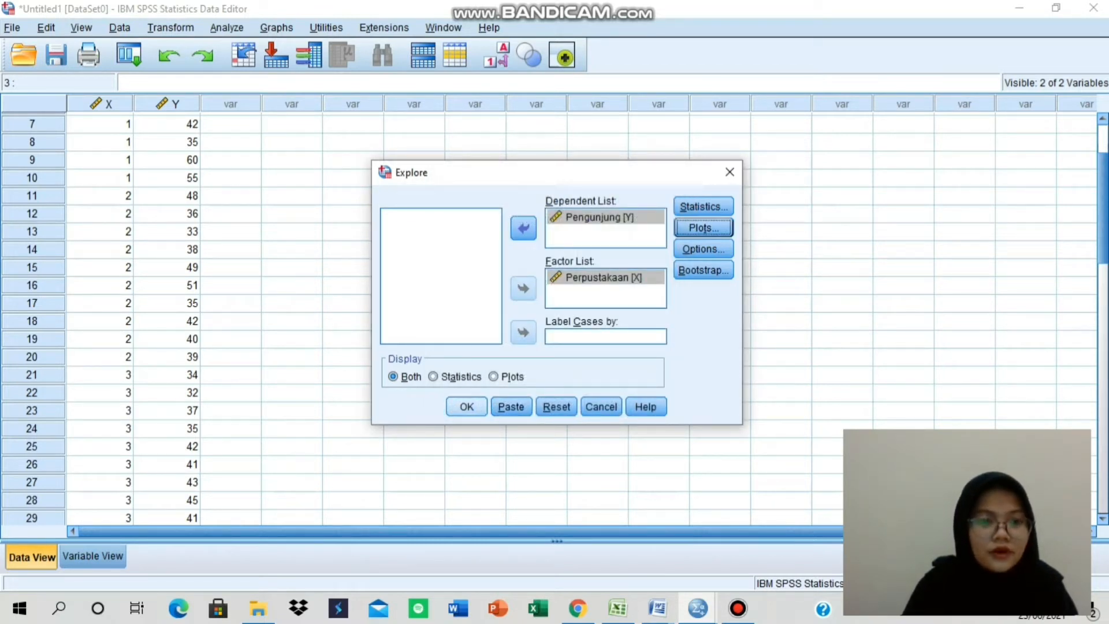
{"action": "left_click", "coordinate": [467, 406]}
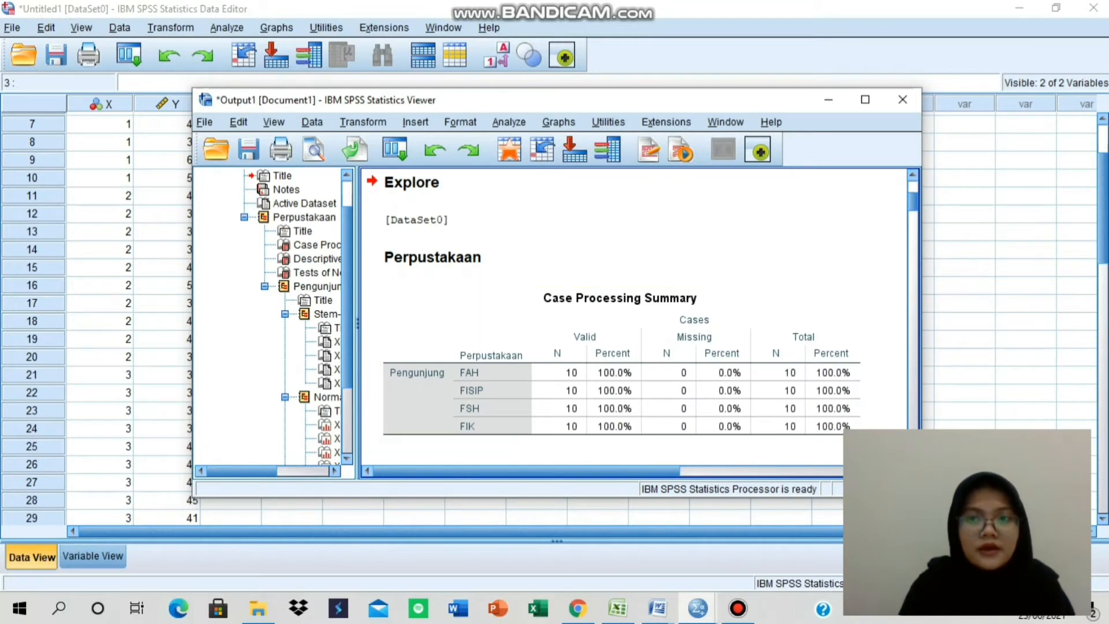
Examine the Explore output from the Case Processing Summary and Descriptives down to the Tests of Normality table
{"action": "scroll", "coordinate": [635, 318], "scroll_direction": "down", "scroll_amount": 11}
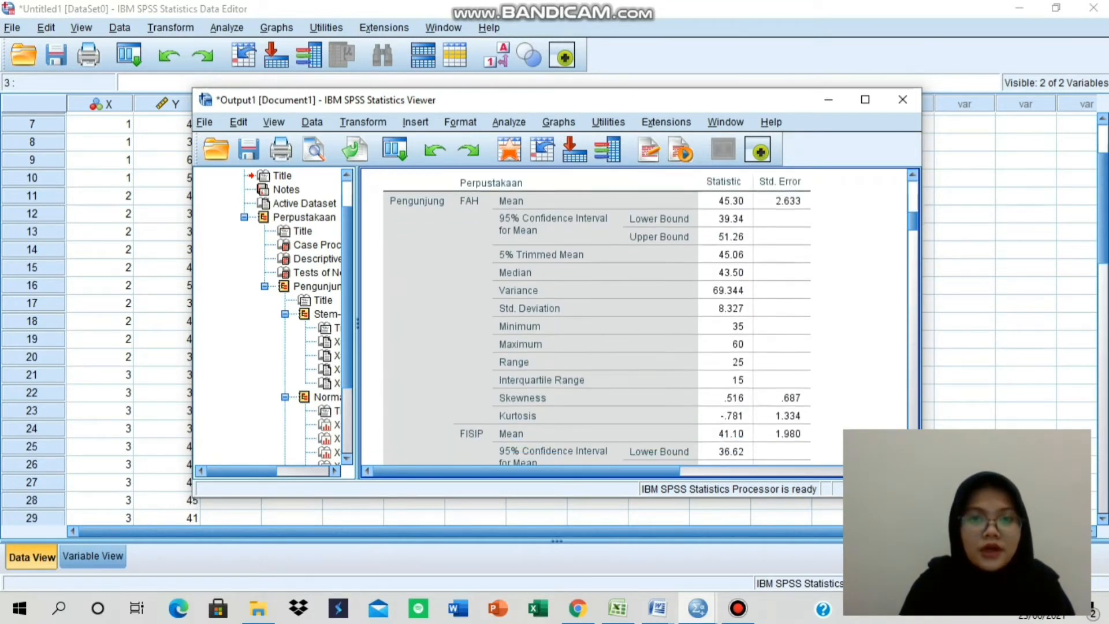
{"action": "scroll", "coordinate": [635, 318], "scroll_direction": "up", "scroll_amount": 9}
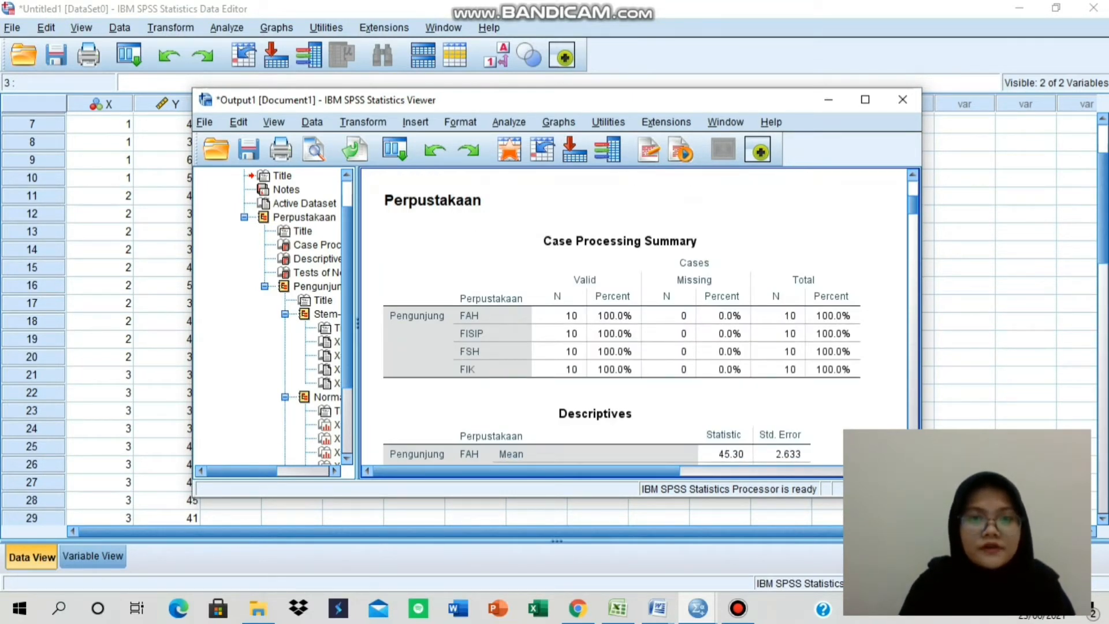
{"action": "scroll", "coordinate": [636, 318], "scroll_direction": "down", "scroll_amount": 16}
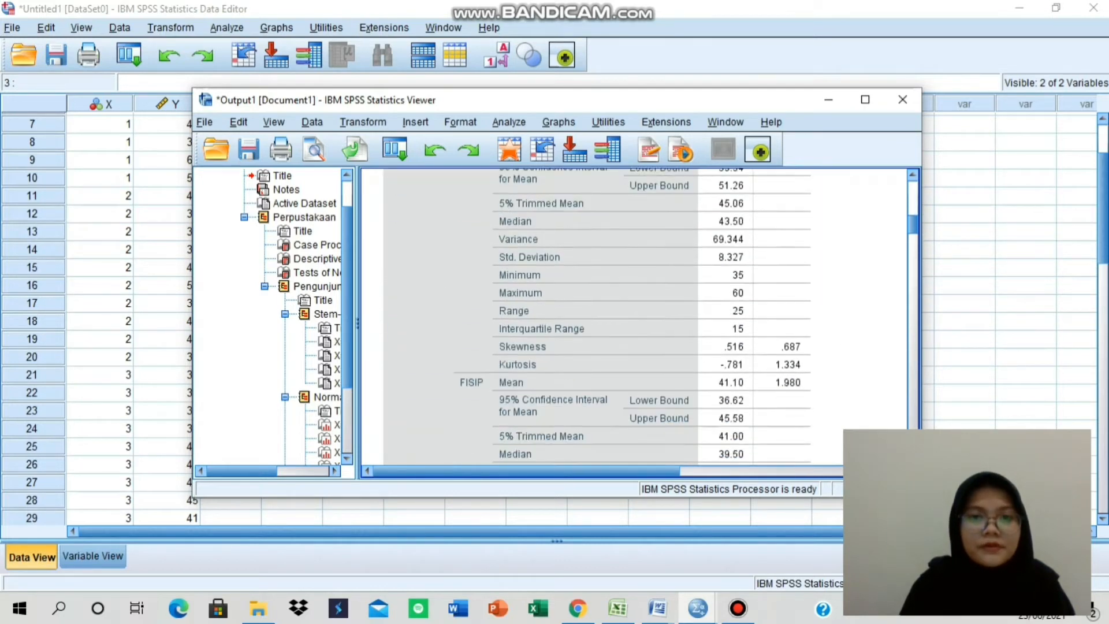
{"action": "scroll", "coordinate": [636, 318], "scroll_direction": "down", "scroll_amount": 20}
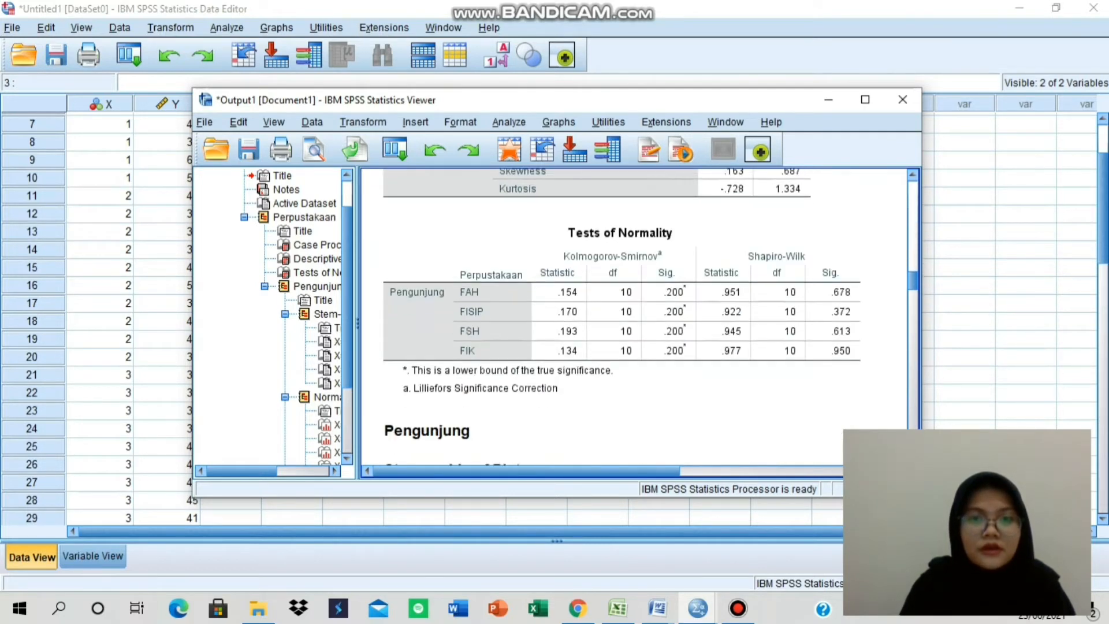
Review the Explore output from the syntax log through the Case Processing Summary to the Tests of Normality table
{"action": "scroll", "coordinate": [635, 318], "scroll_direction": "down", "scroll_amount": 10}
{"action": "scroll", "coordinate": [636, 317], "scroll_direction": "down", "scroll_amount": 11}
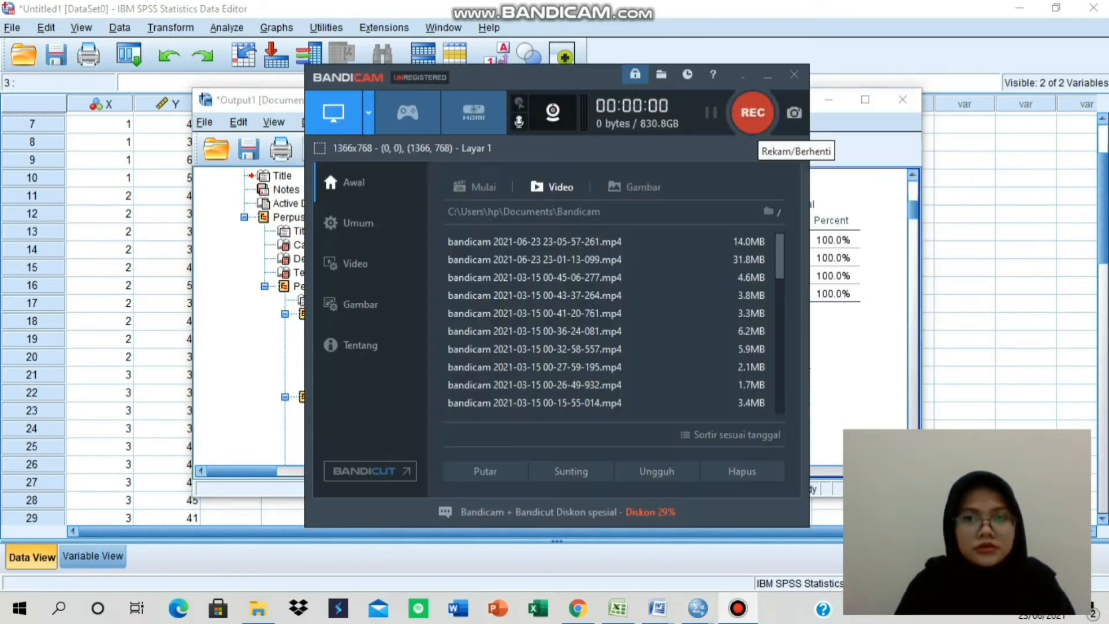
{"action": "left_click", "coordinate": [752, 112]}
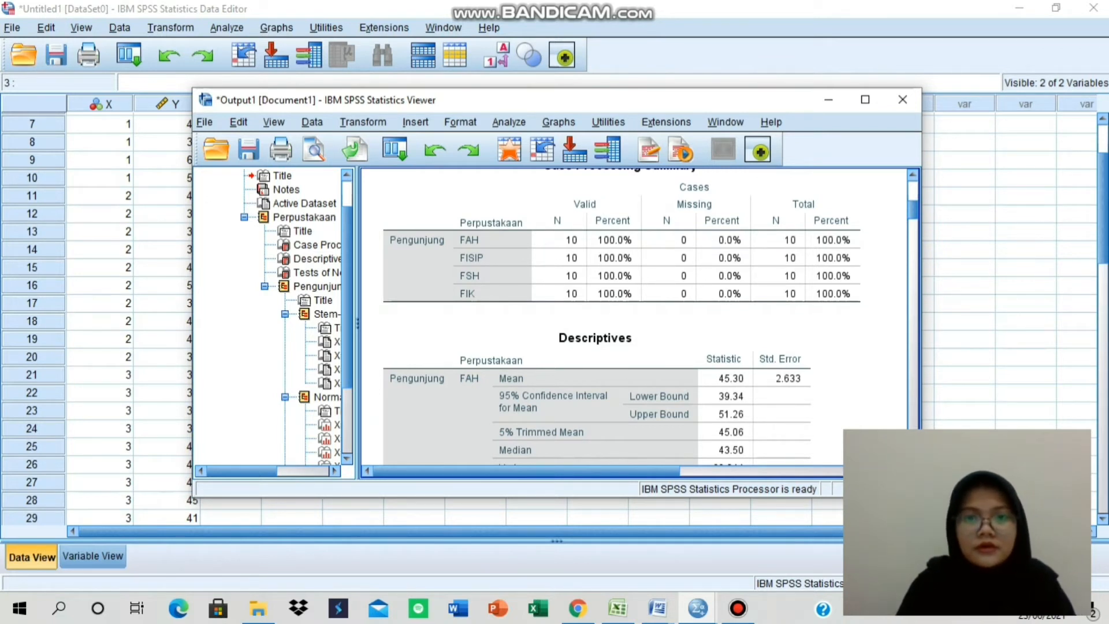
{"action": "scroll", "coordinate": [636, 318], "scroll_direction": "up", "scroll_amount": 5}
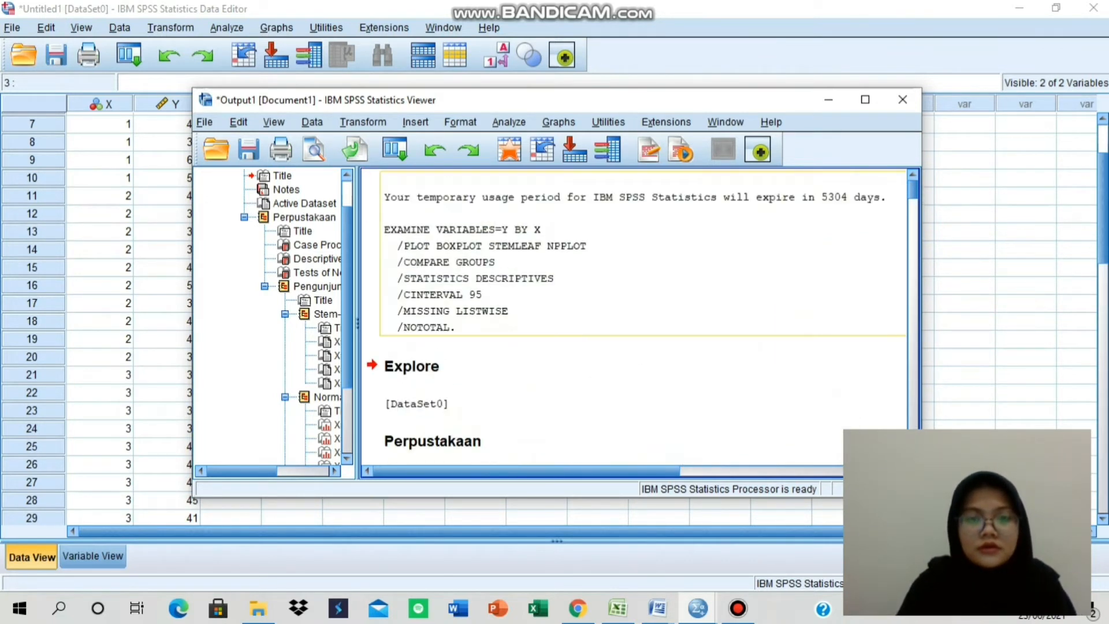
{"action": "scroll", "coordinate": [636, 317], "scroll_direction": "down", "scroll_amount": 15}
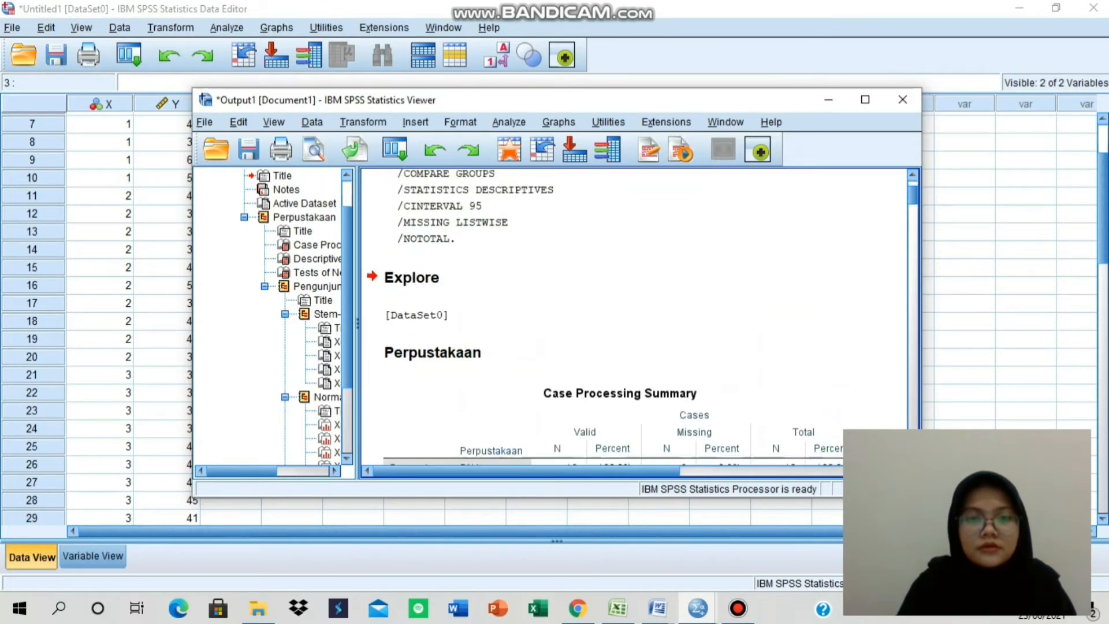
{"action": "scroll", "coordinate": [636, 318], "scroll_direction": "down", "scroll_amount": 10}
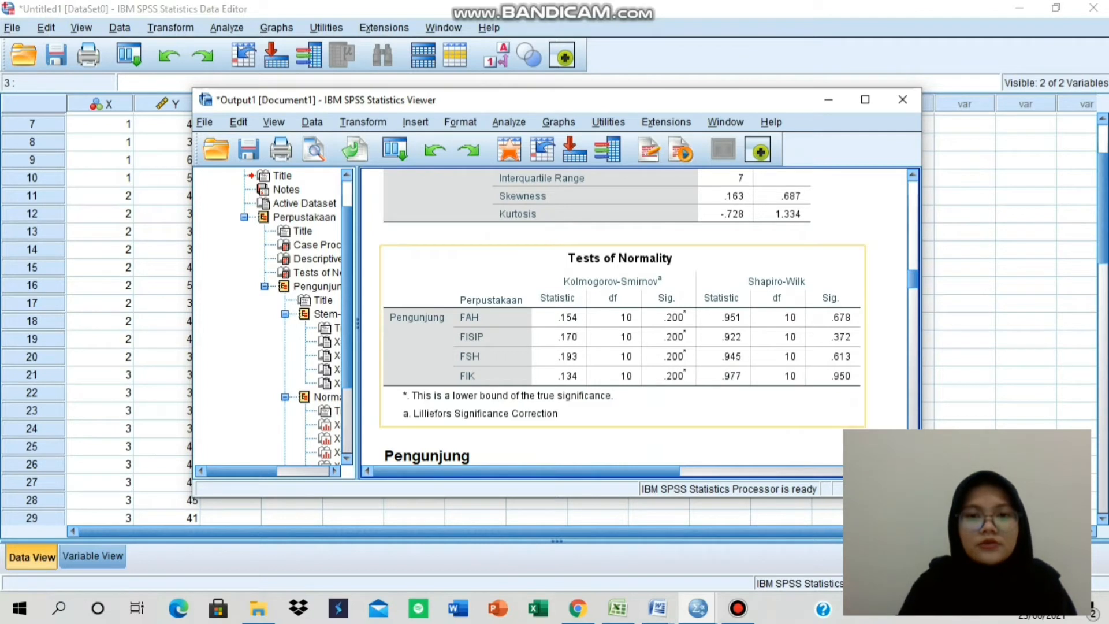
{"action": "left_click", "coordinate": [623, 336]}
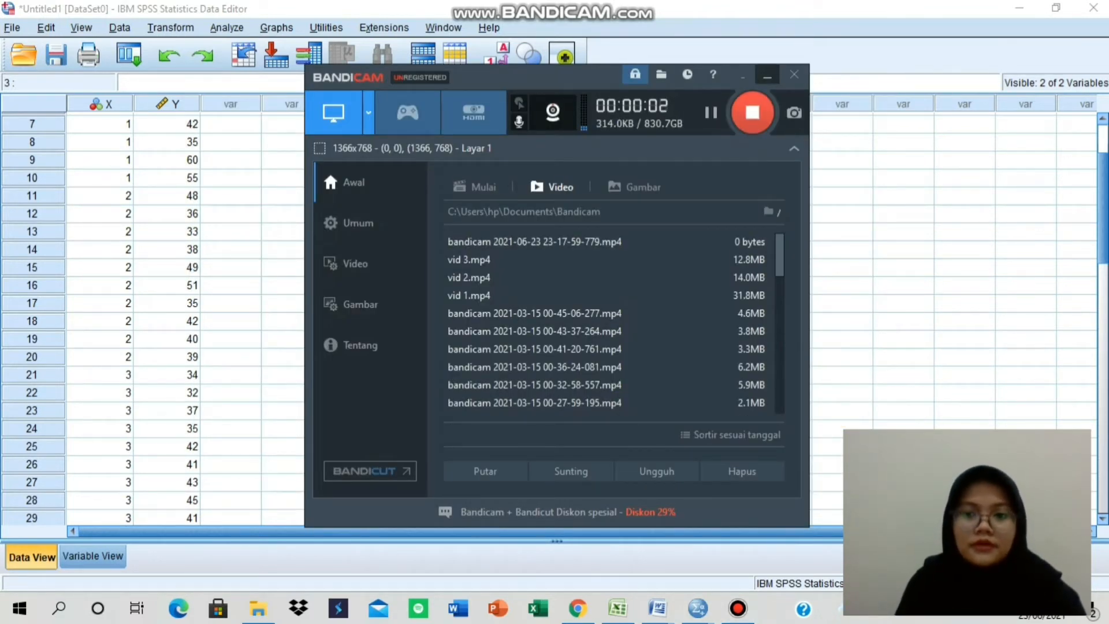
Start a One-Way ANOVA with Perpustakaan [X] as the factor and Pengunjung [Y] as the dependent variable
{"action": "left_click", "coordinate": [767, 75]}
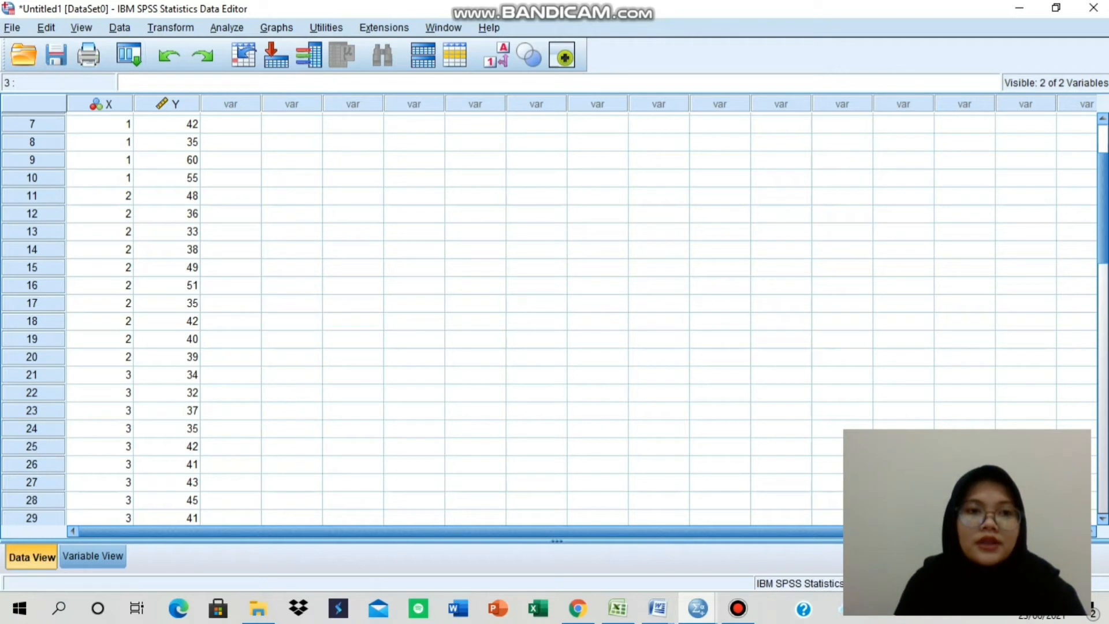
{"action": "left_click", "coordinate": [227, 28]}
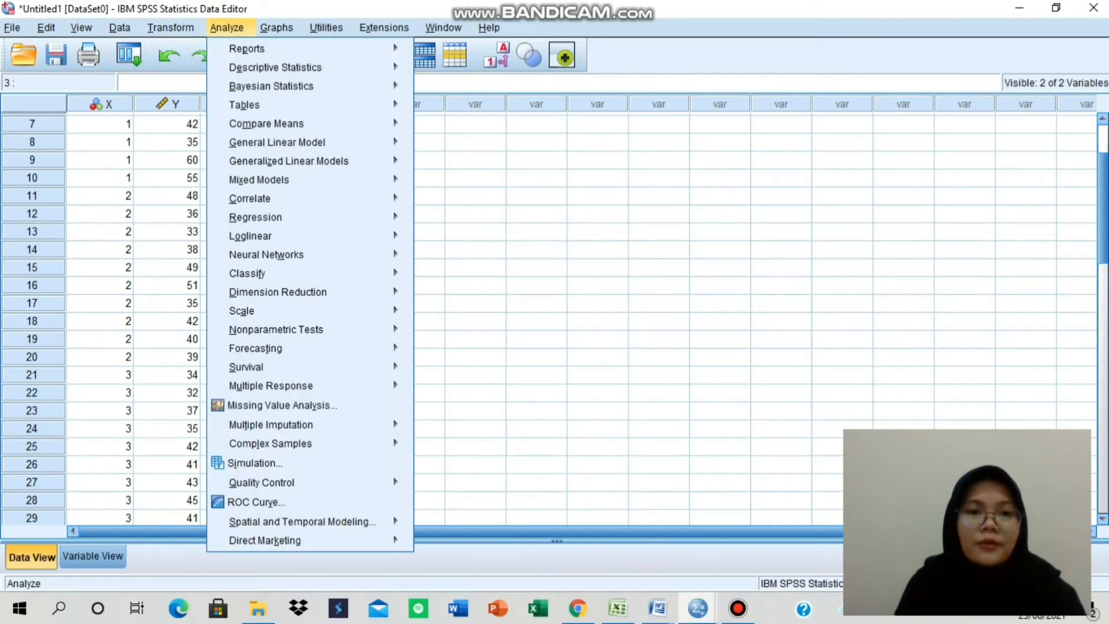
{"action": "mouse_move", "coordinate": [266, 123]}
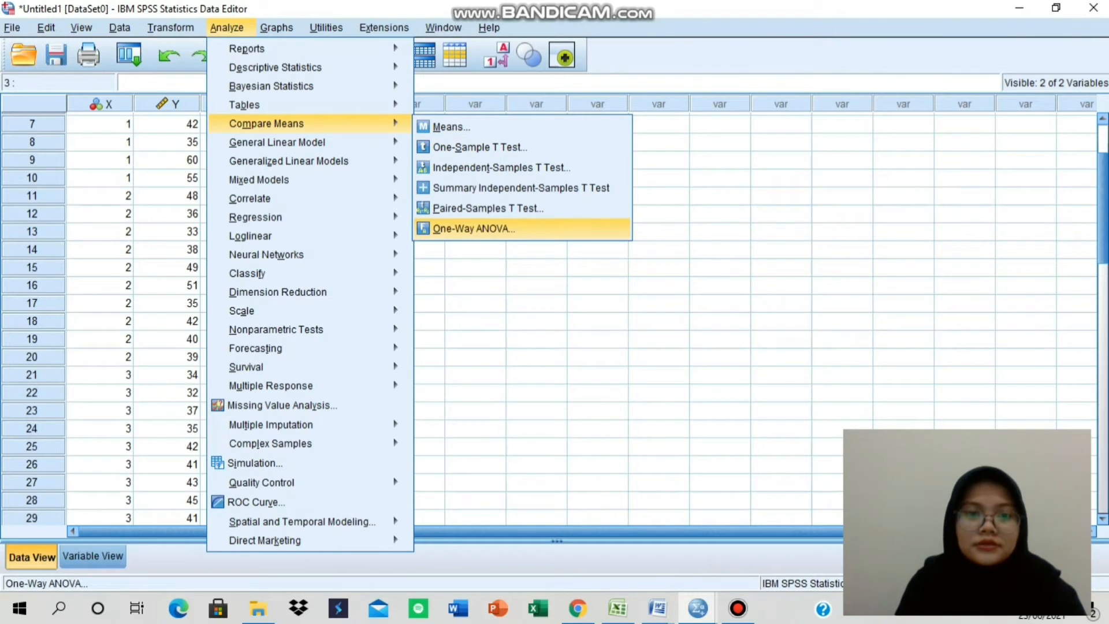
{"action": "left_click", "coordinate": [472, 229]}
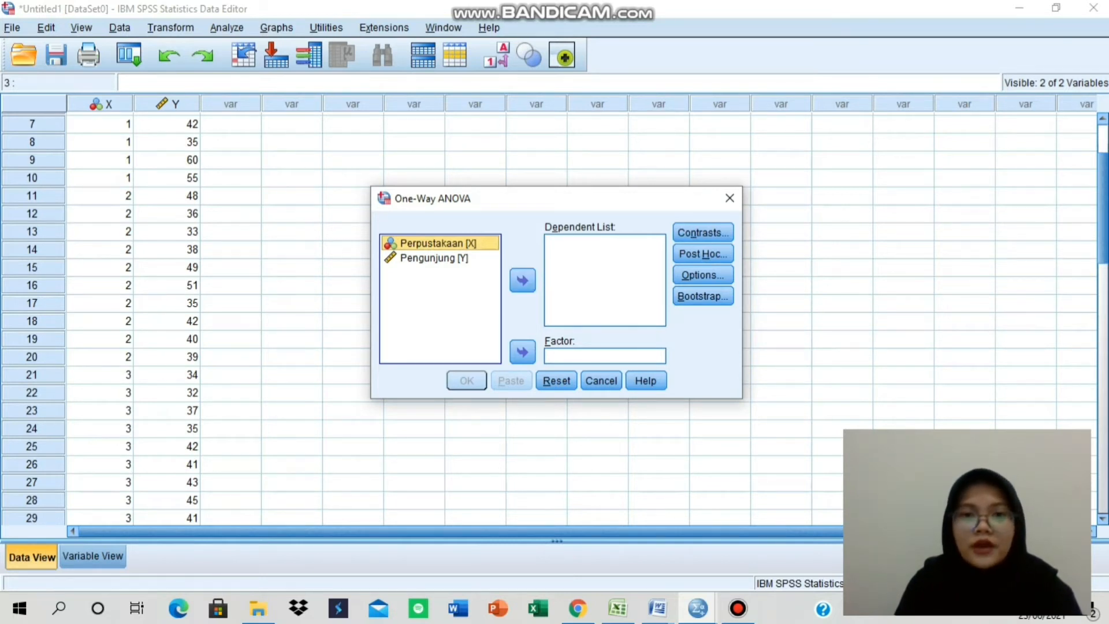
{"action": "left_click", "coordinate": [522, 352]}
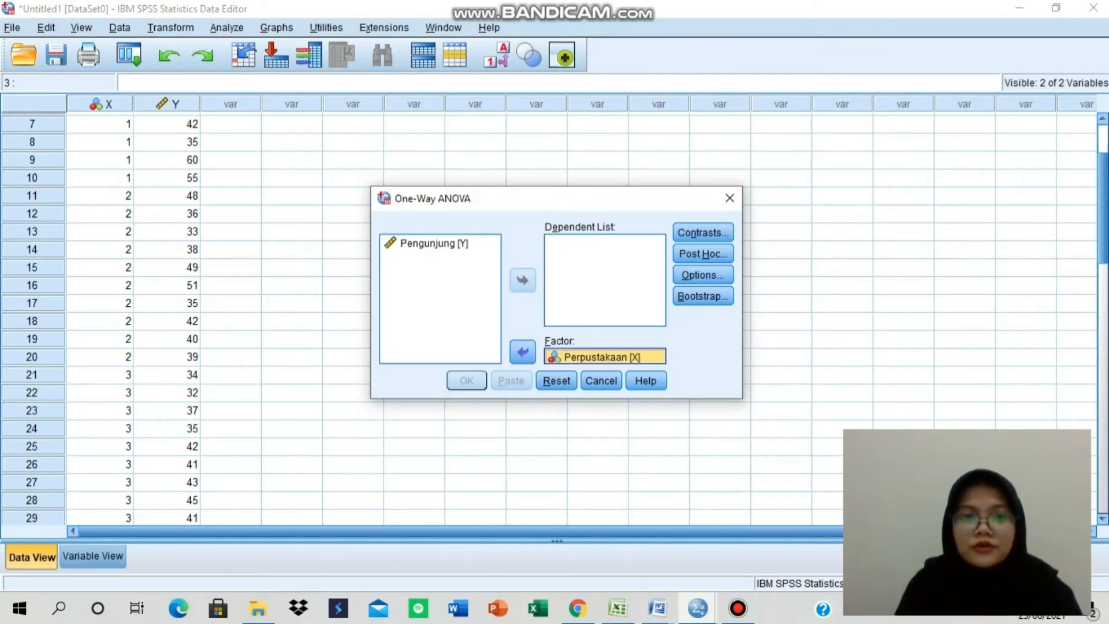
{"action": "left_click", "coordinate": [435, 243]}
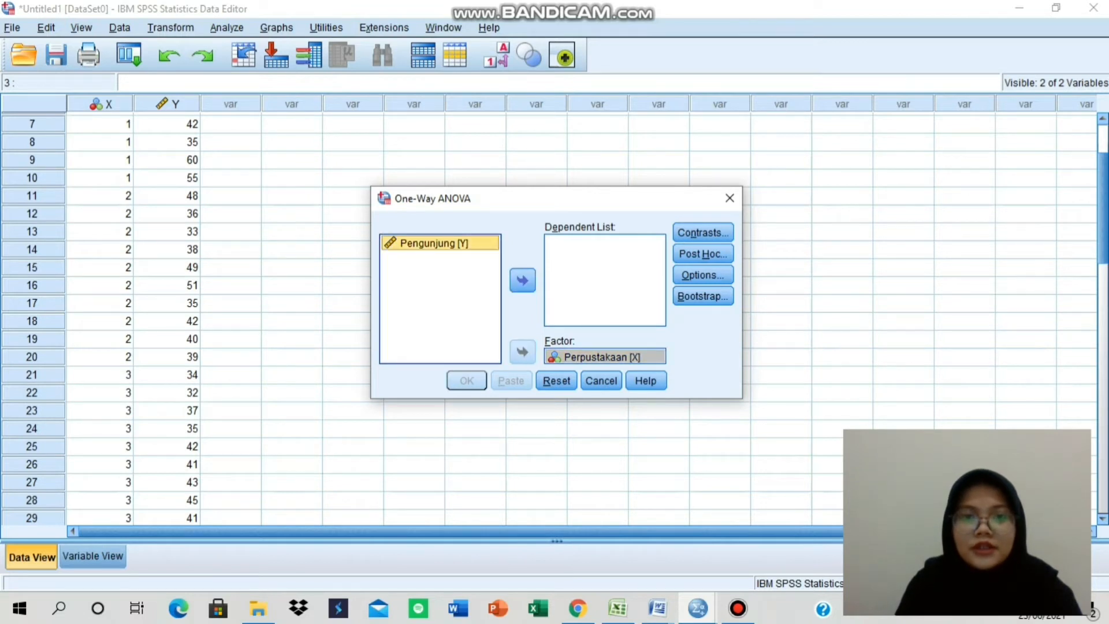
{"action": "left_click", "coordinate": [523, 280]}
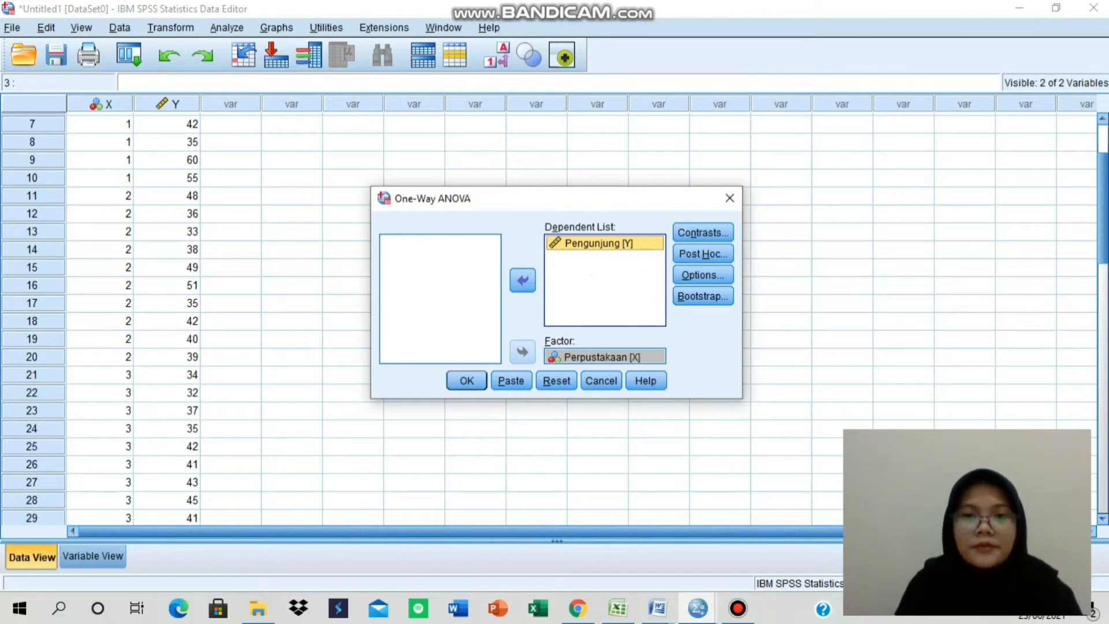
Enable the Tukey post hoc multiple comparison for the One-Way ANOVA
{"action": "left_click", "coordinate": [703, 255]}
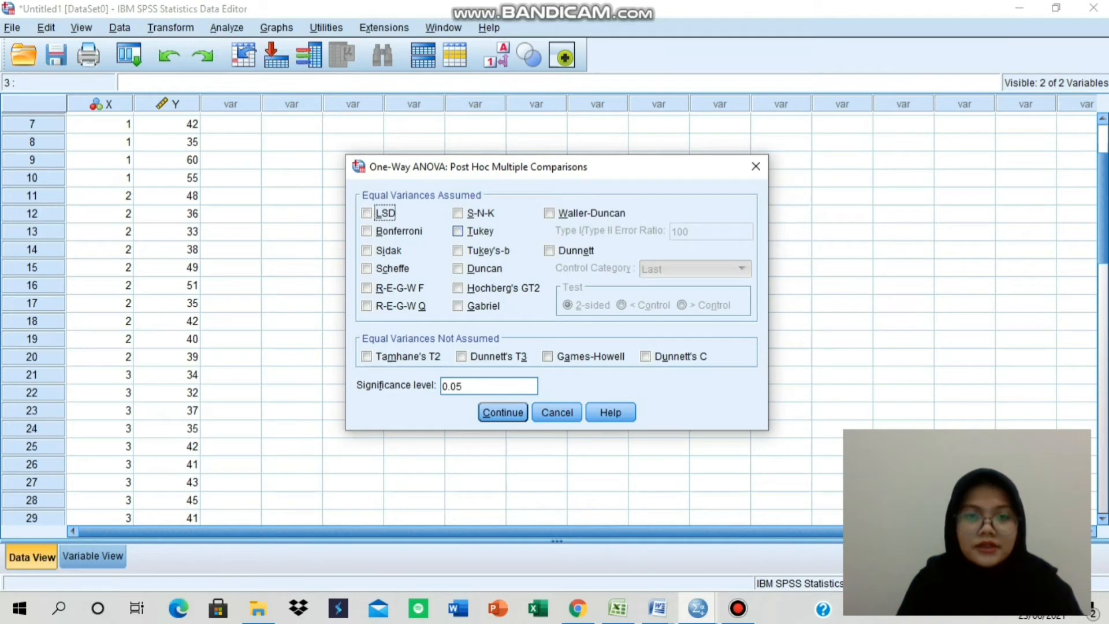
{"action": "left_click", "coordinate": [458, 231]}
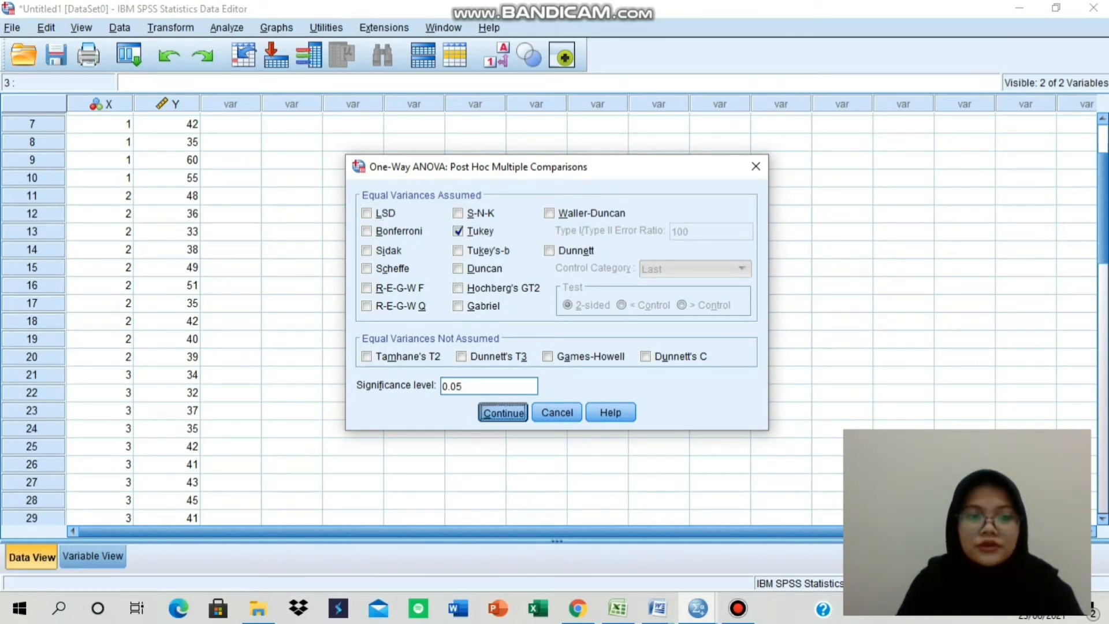
{"action": "left_click", "coordinate": [503, 412]}
Enable Descriptive statistics and the Homogeneity of variance test for the One-Way ANOVA and run the analysis
{"action": "left_click", "coordinate": [703, 275]}
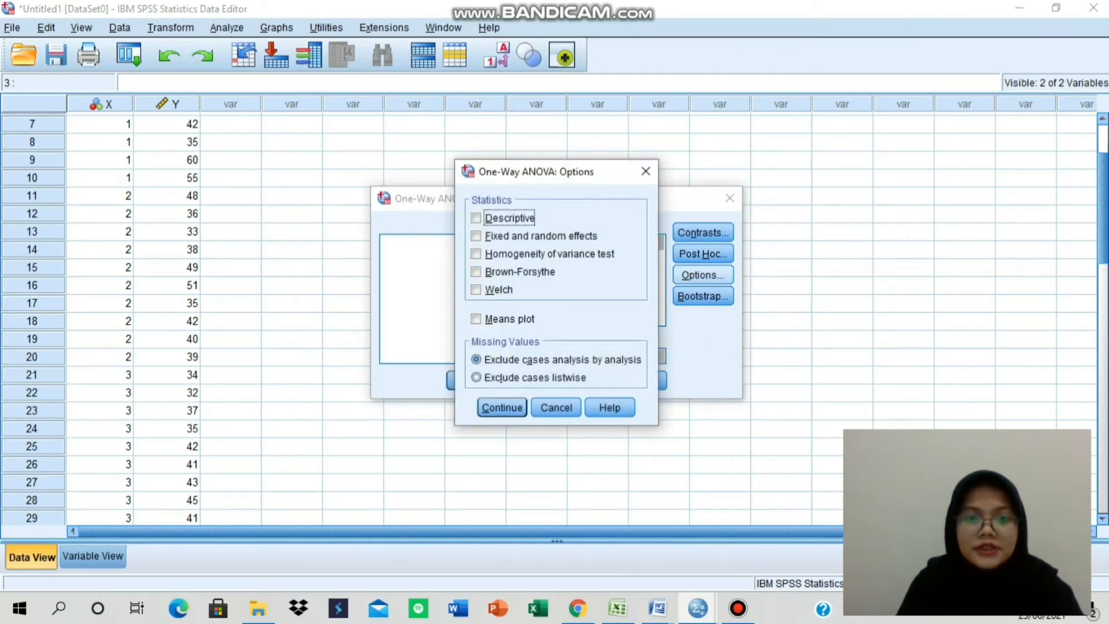
{"action": "left_click", "coordinate": [476, 217]}
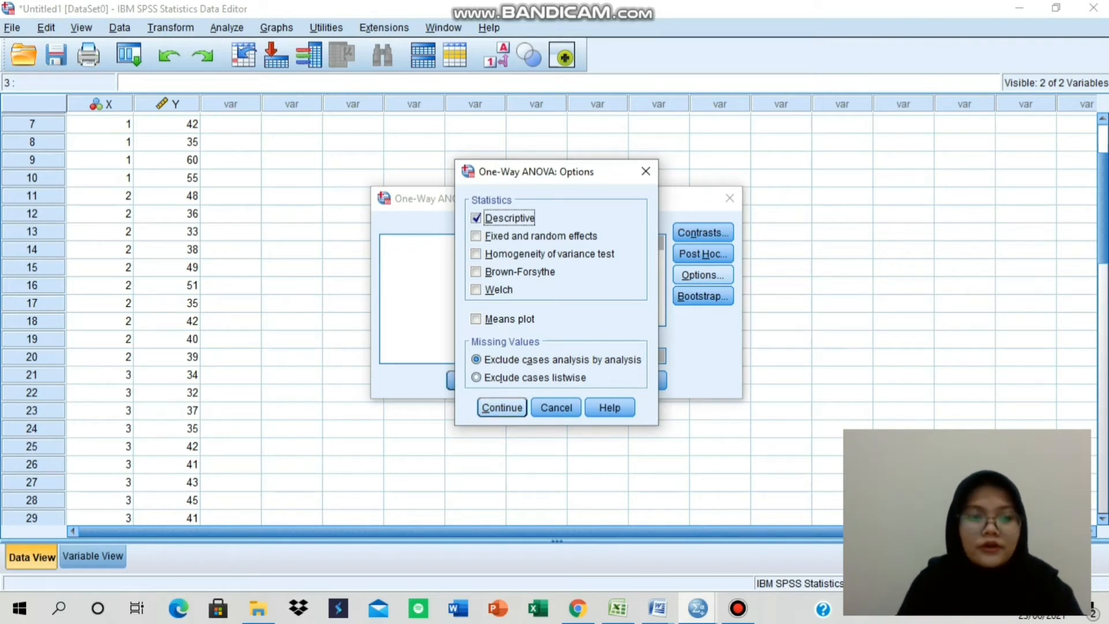
{"action": "left_click", "coordinate": [502, 408]}
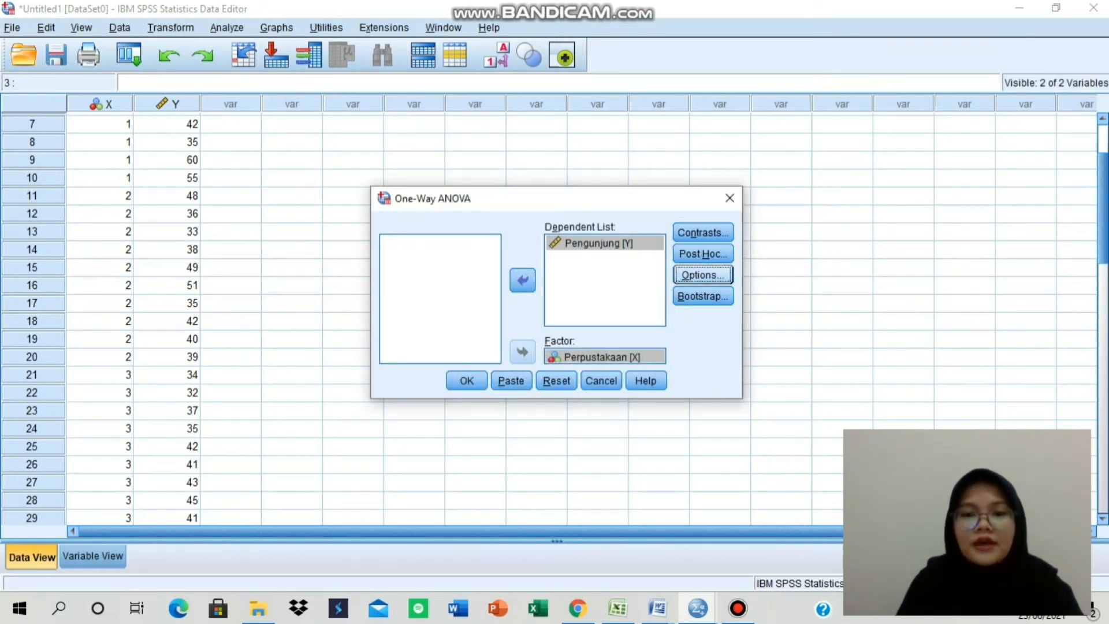
{"action": "left_click", "coordinate": [703, 275]}
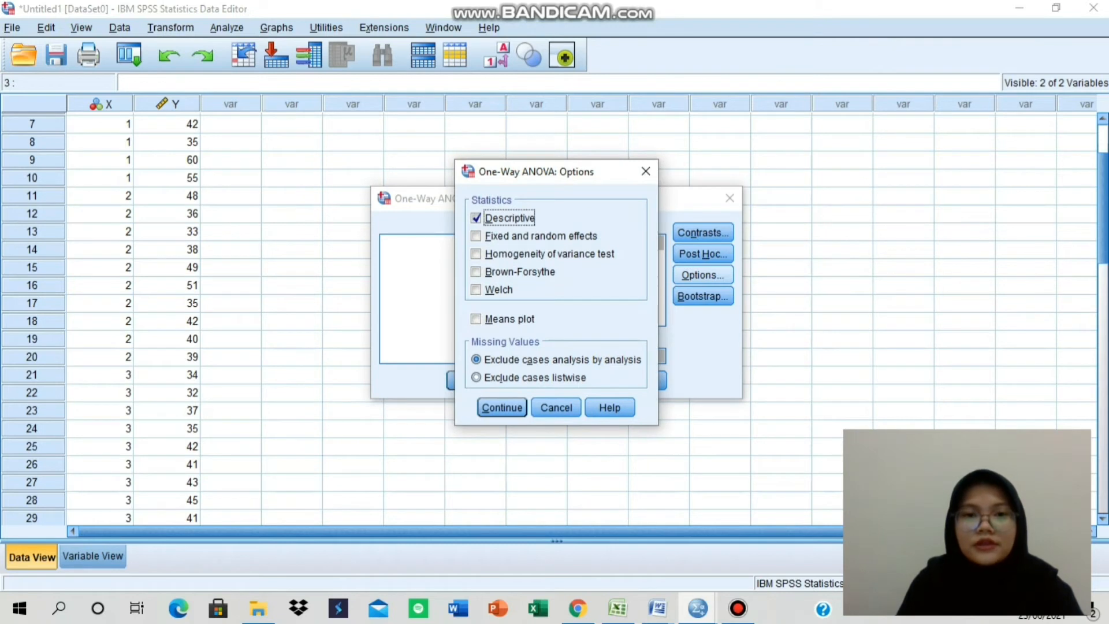
{"action": "left_click", "coordinate": [476, 254]}
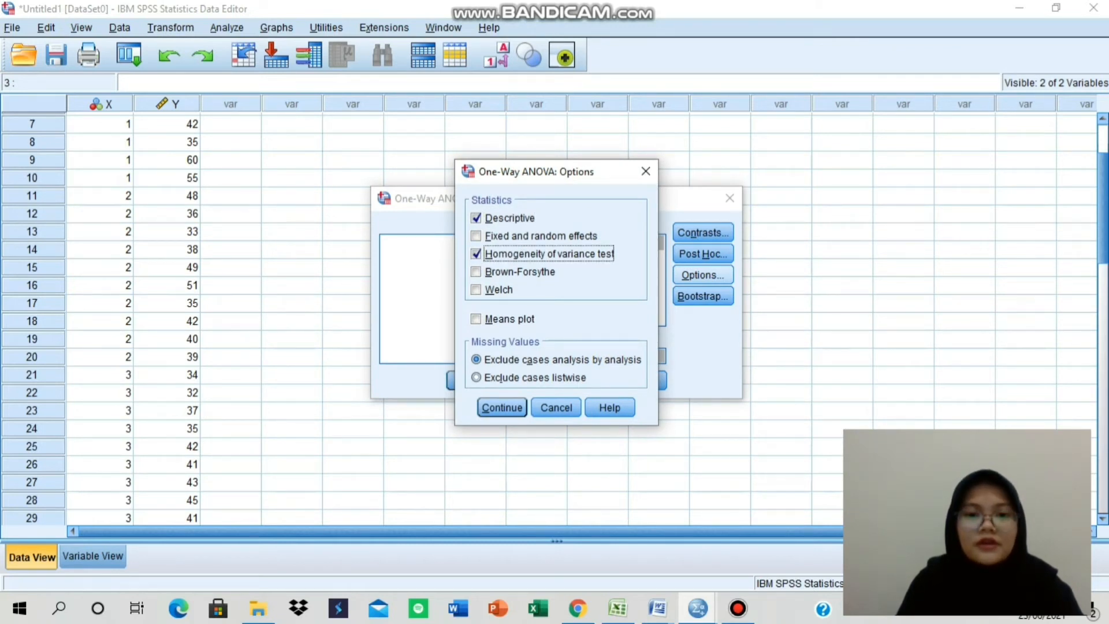
{"action": "left_click", "coordinate": [502, 407]}
{"action": "left_click", "coordinate": [467, 380]}
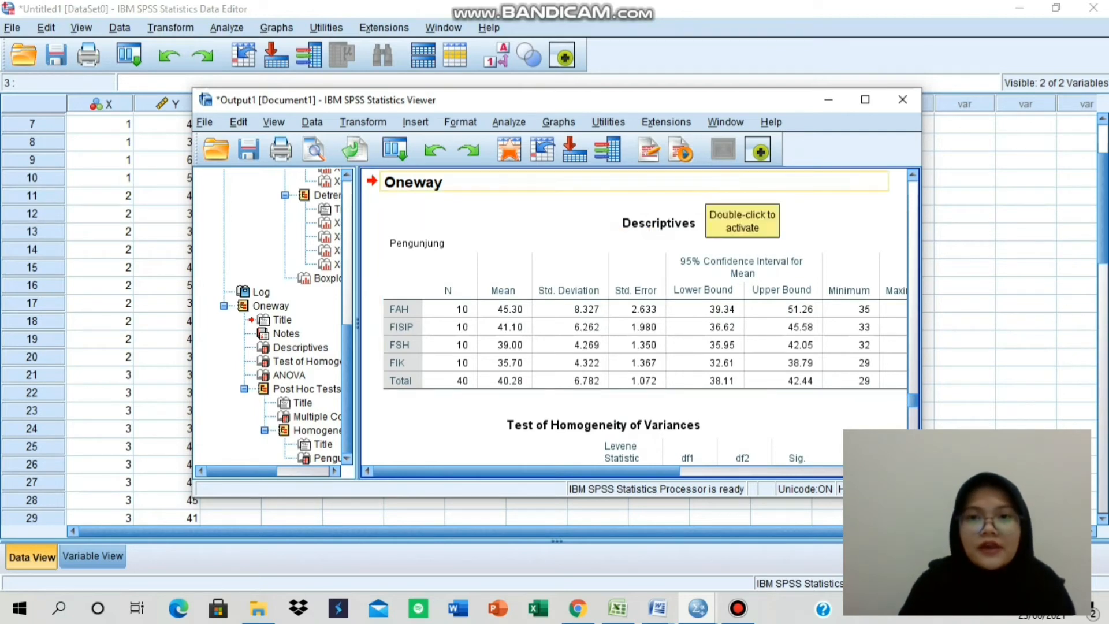
Move the SPSS output viewer aside and bring up the Word document INTERPRETASI OUTPUT UJI ONE WAY ANOVA
{"action": "left_click_drag", "start_coordinate": [757, 102], "coordinate": [671, 67]}
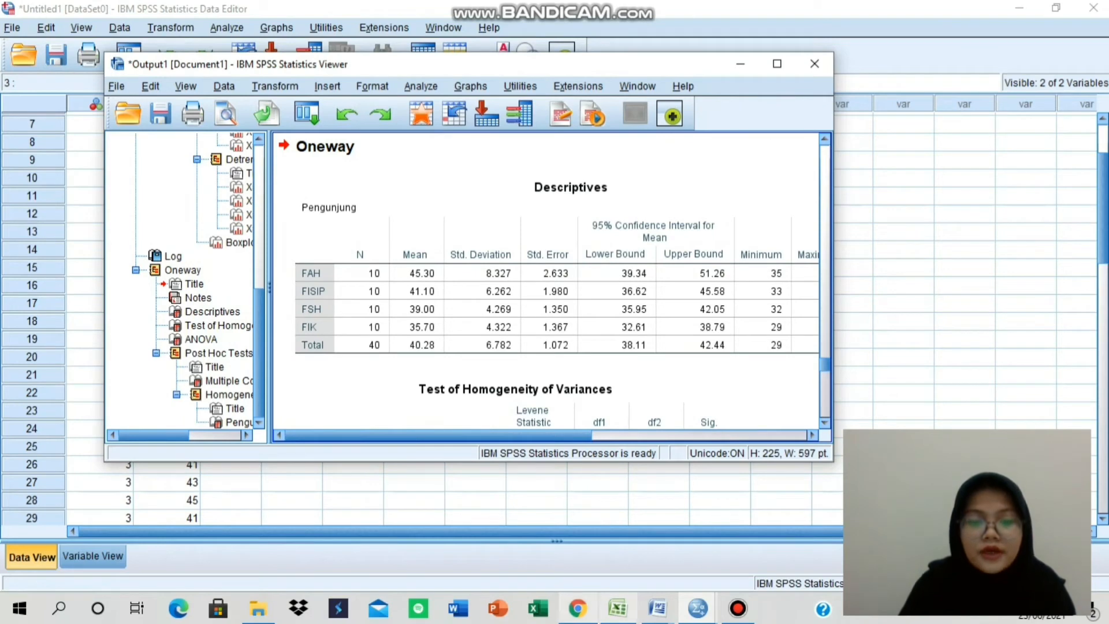
{"action": "mouse_move", "coordinate": [657, 607]}
{"action": "left_click", "coordinate": [570, 541]}
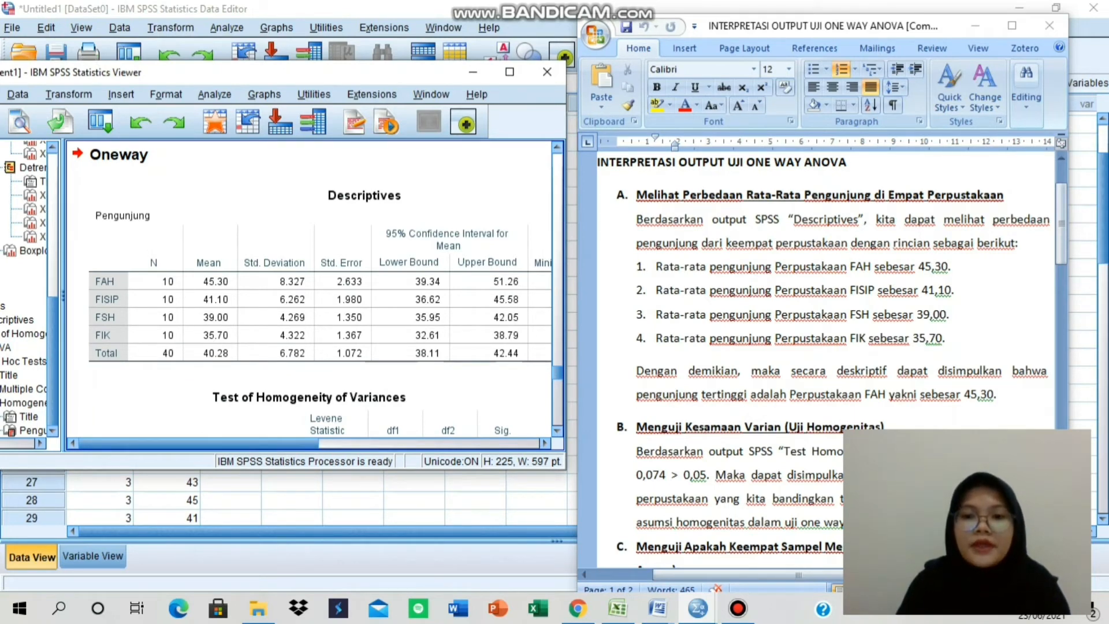
Read interpretation sections A and B in Word against the Descriptives and Test of Homogeneity of Variances tables
{"action": "mouse_move", "coordinate": [798, 575]}
{"action": "left_mouse_down"}
{"action": "mouse_move", "coordinate": [835, 575]}
{"action": "mouse_move", "coordinate": [807, 575]}
{"action": "left_mouse_up"}
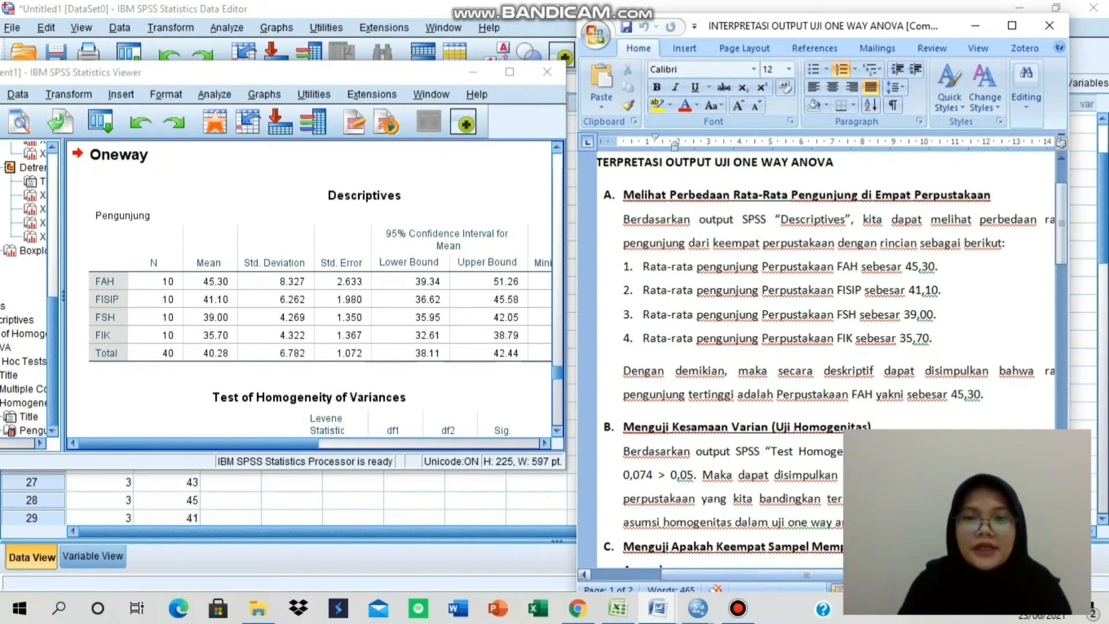
{"action": "left_click_drag", "start_coordinate": [668, 565], "coordinate": [698, 567]}
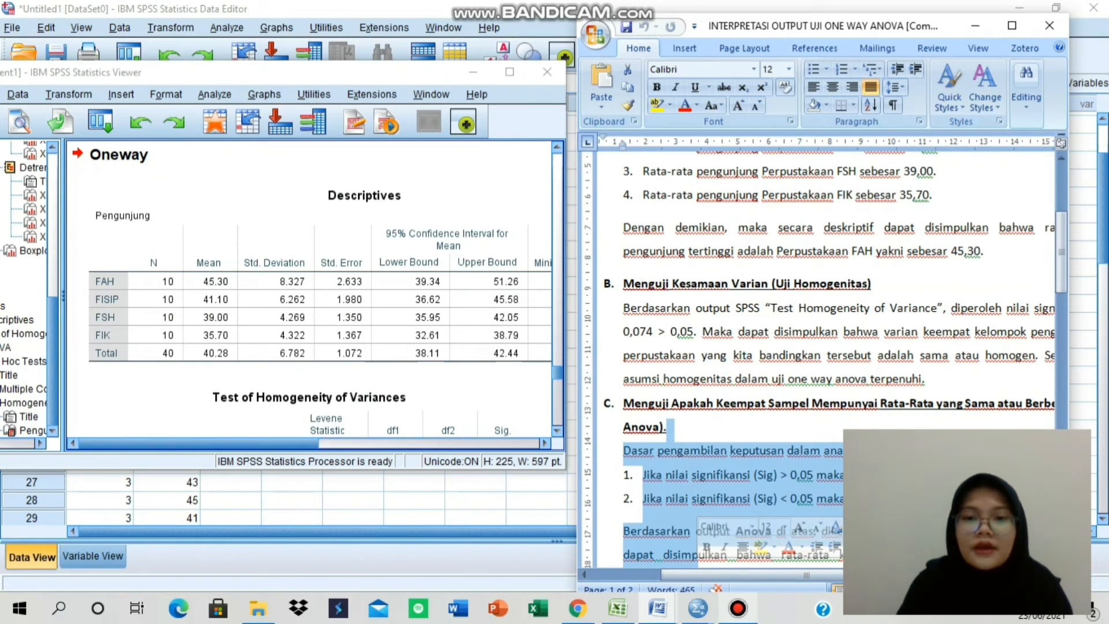
{"action": "left_click", "coordinate": [668, 427]}
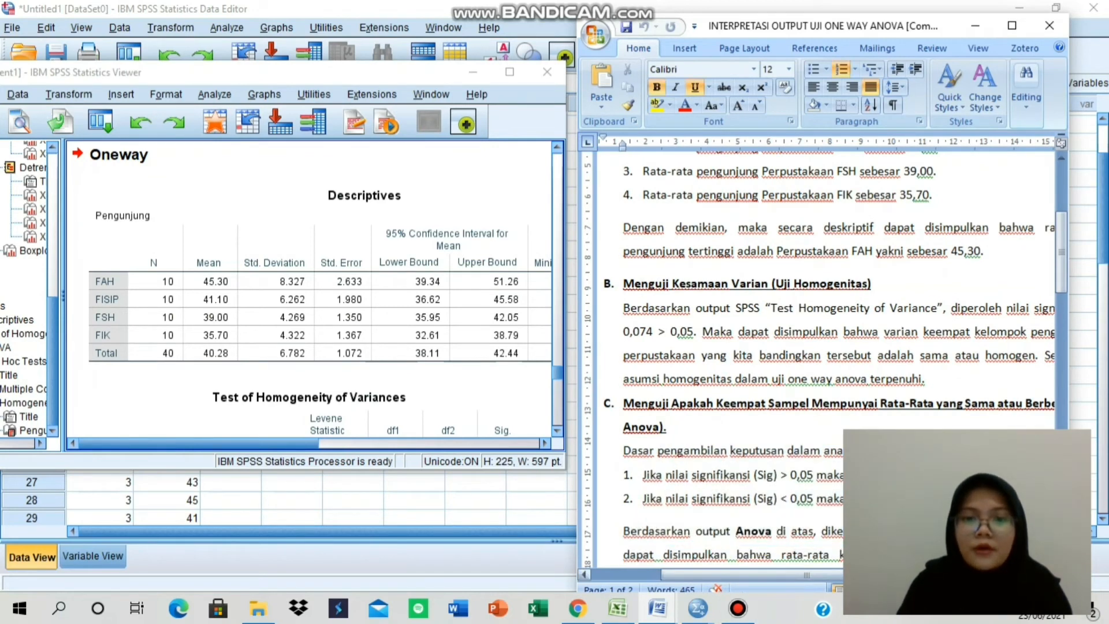
{"action": "mouse_move", "coordinate": [807, 574]}
{"action": "left_mouse_down"}
{"action": "mouse_move", "coordinate": [853, 575]}
{"action": "mouse_move", "coordinate": [810, 575]}
{"action": "left_mouse_up"}
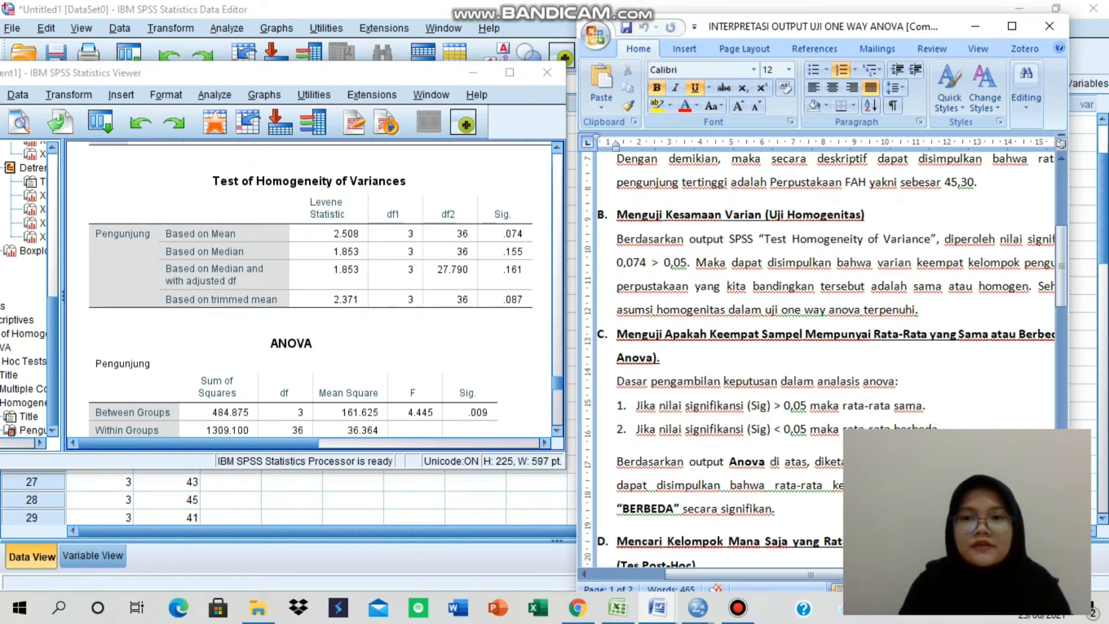
{"action": "mouse_move", "coordinate": [867, 574]}
{"action": "left_mouse_down"}
{"action": "mouse_move", "coordinate": [904, 574]}
{"action": "mouse_move", "coordinate": [862, 574]}
{"action": "left_mouse_up"}
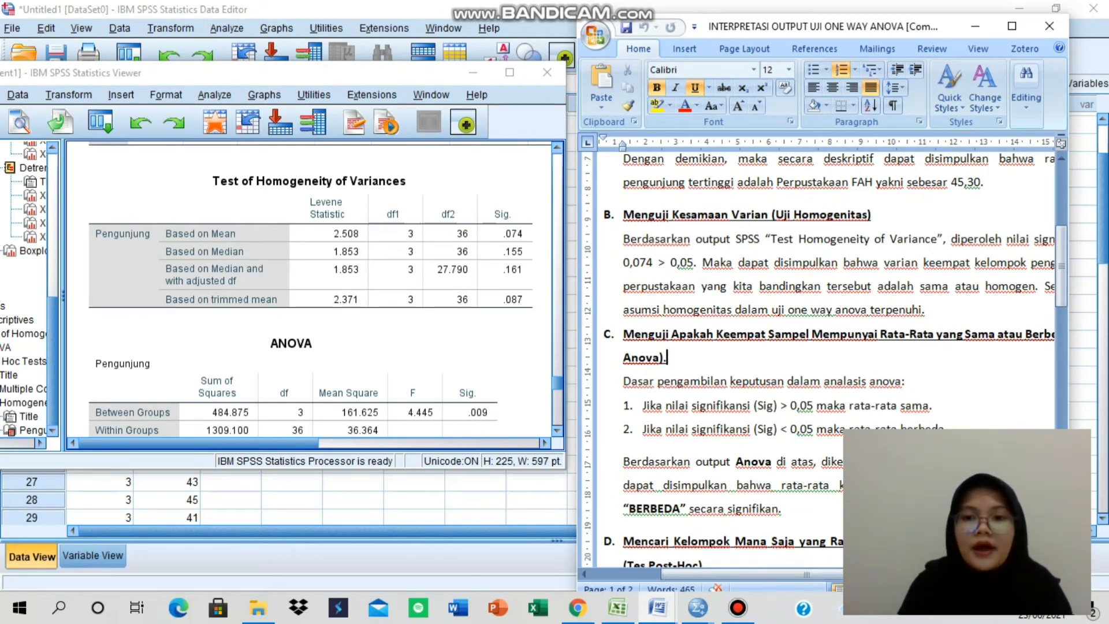
{"action": "mouse_move", "coordinate": [807, 574]}
{"action": "left_mouse_down"}
{"action": "mouse_move", "coordinate": [842, 574]}
{"action": "mouse_move", "coordinate": [823, 574]}
{"action": "left_mouse_up"}
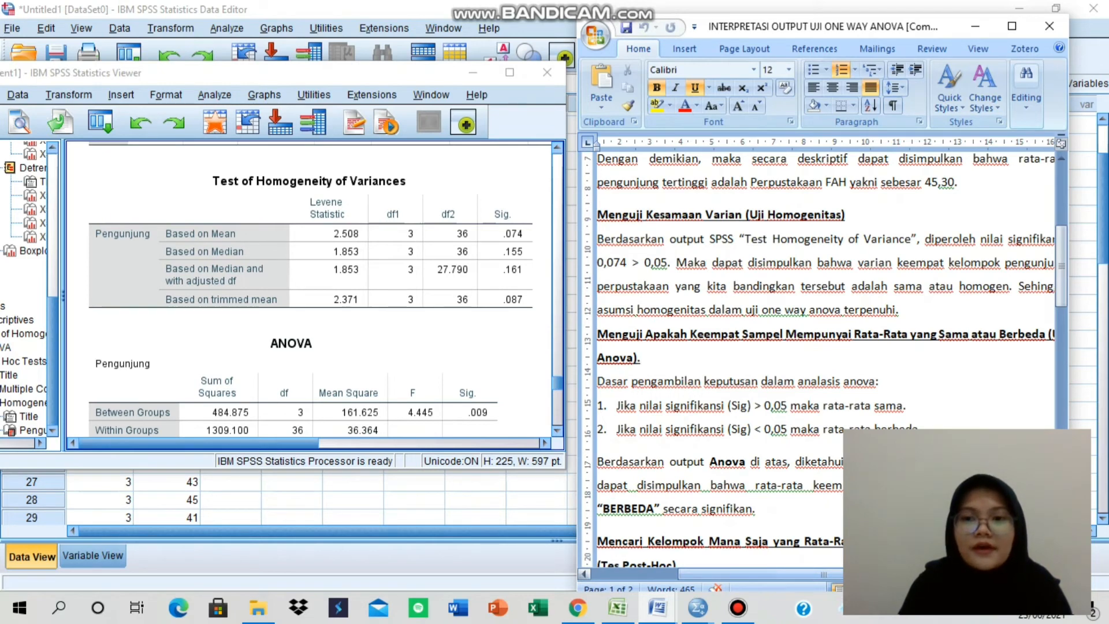
{"action": "mouse_move", "coordinate": [823, 574]}
{"action": "left_mouse_down"}
{"action": "mouse_move", "coordinate": [844, 574]}
{"action": "mouse_move", "coordinate": [816, 574]}
{"action": "left_mouse_up"}
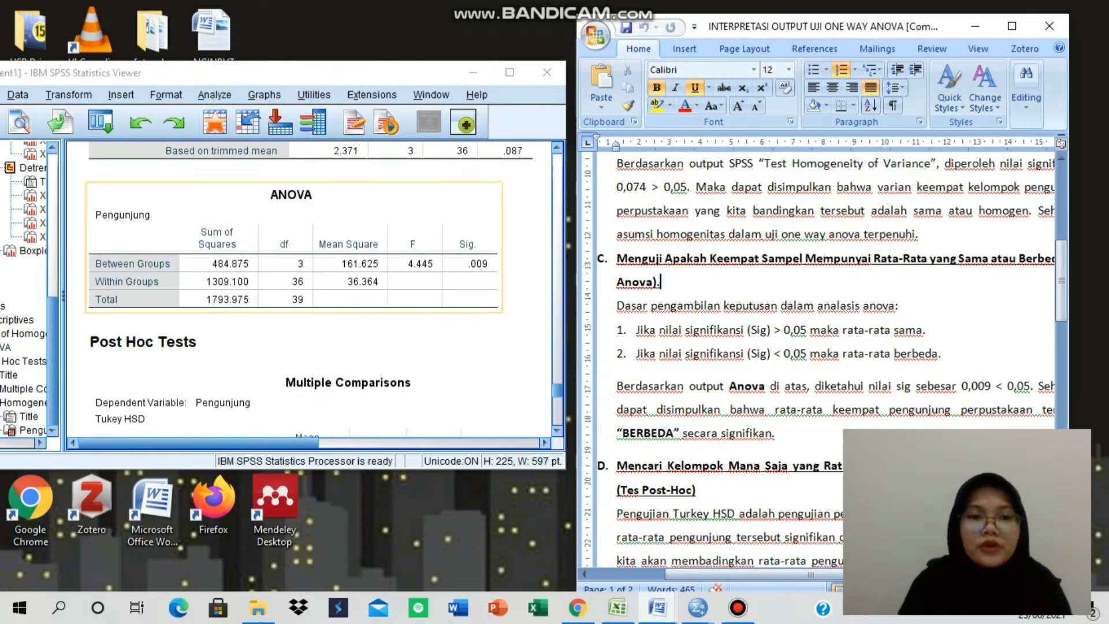
Read section C of the interpretation document, on the ANOVA decision rule, against the ANOVA table
{"action": "left_click_drag", "start_coordinate": [1061, 297], "coordinate": [1062, 310]}
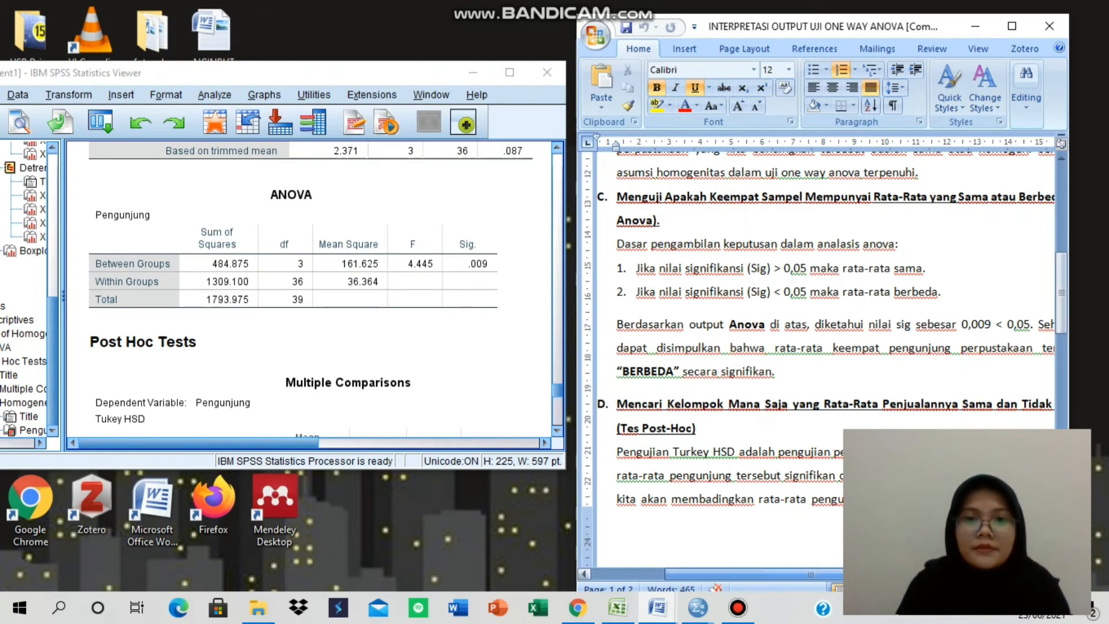
{"action": "left_click_drag", "start_coordinate": [811, 574], "coordinate": [820, 574]}
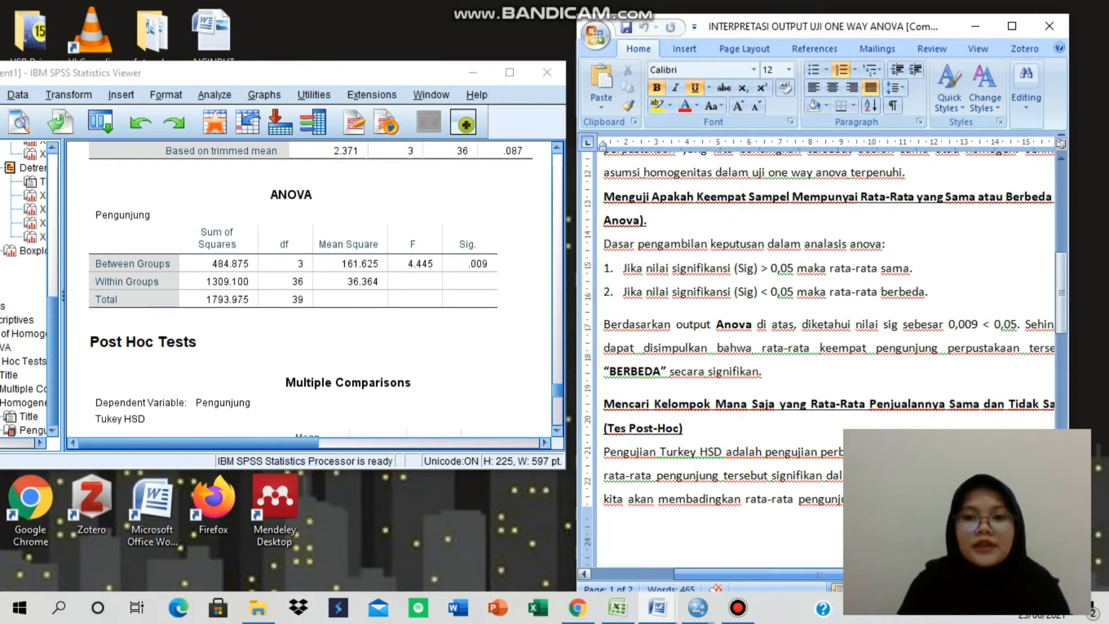
{"action": "left_click_drag", "start_coordinate": [902, 575], "coordinate": [922, 574]}
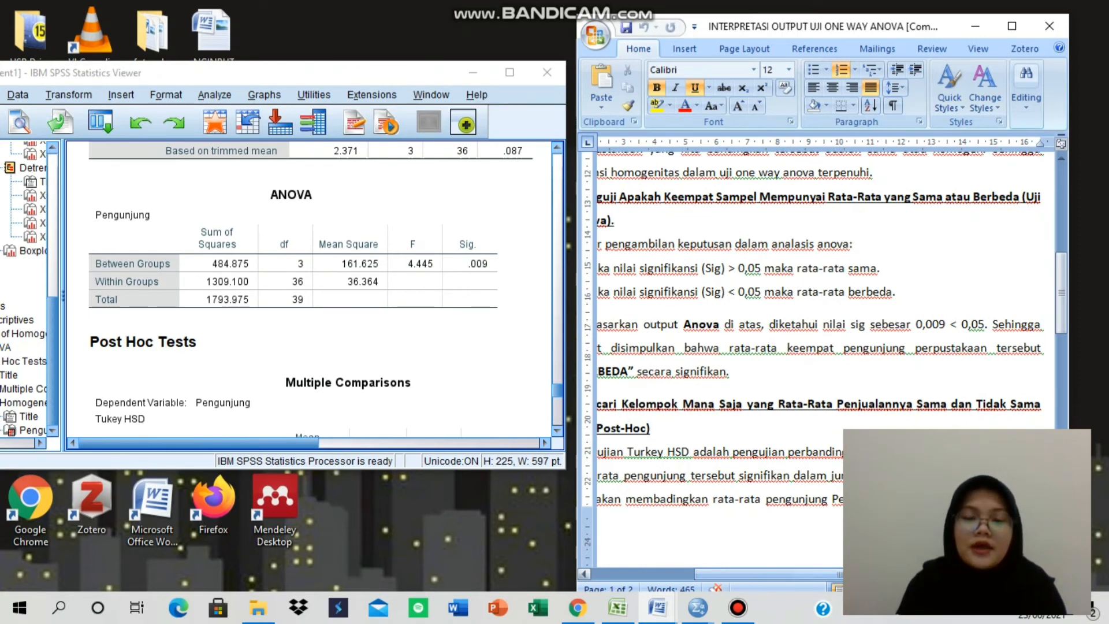
{"action": "left_click_drag", "start_coordinate": [921, 575], "coordinate": [897, 574]}
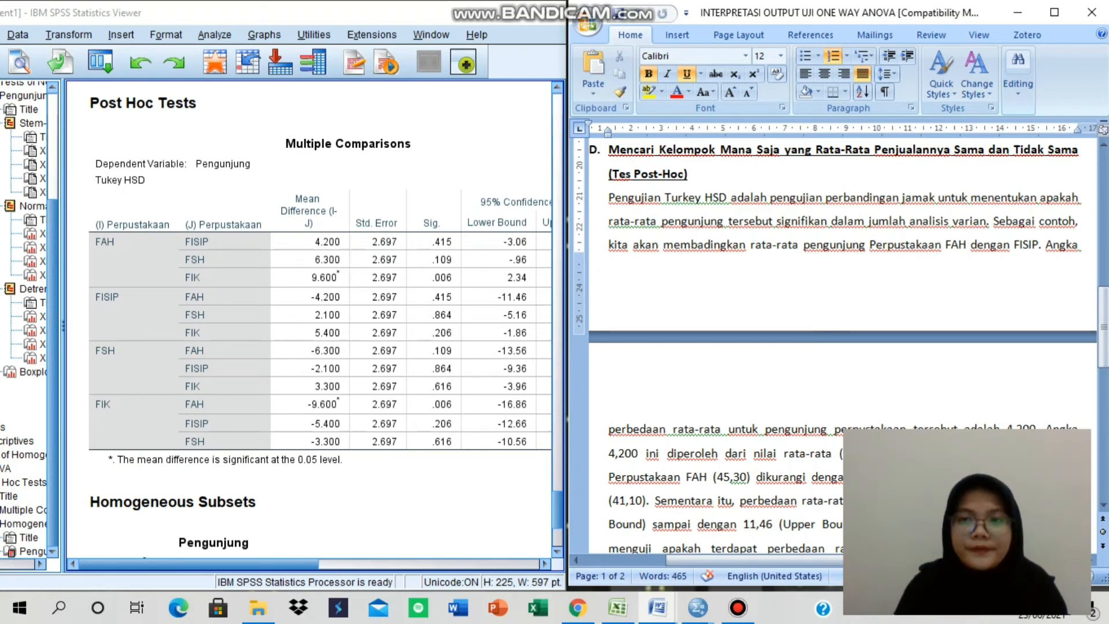
Read the interpretation document from the Tukey HSD explanation in section D through section E to the Kesimpulan, beside the Multiple Comparisons table
{"action": "left_click_drag", "start_coordinate": [1104, 335], "coordinate": [1104, 388]}
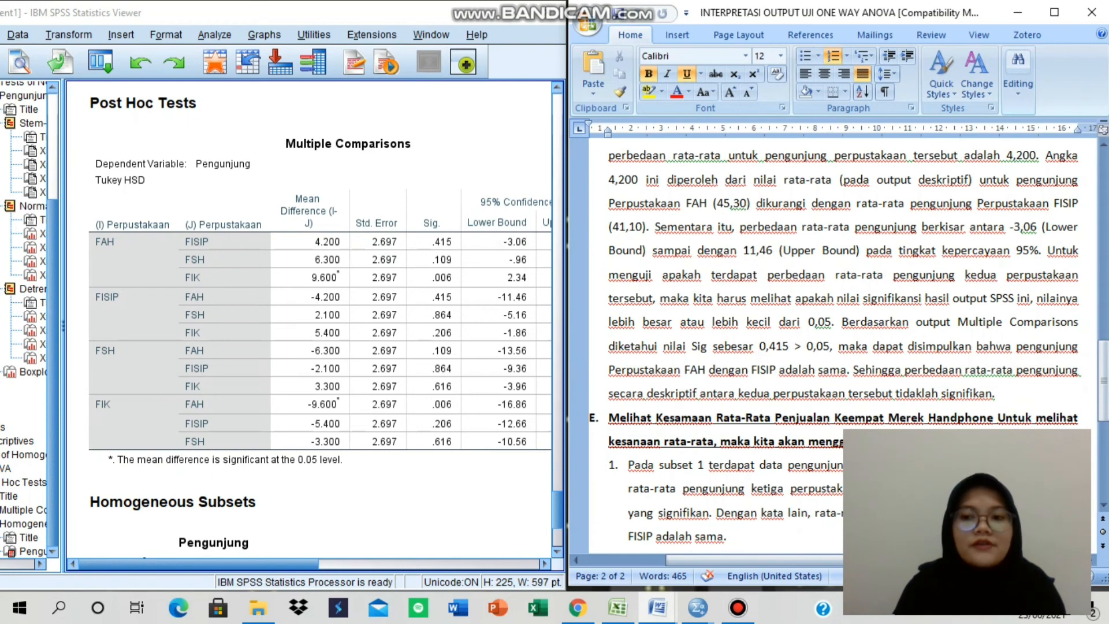
{"action": "left_click_drag", "start_coordinate": [1104, 389], "coordinate": [1104, 427]}
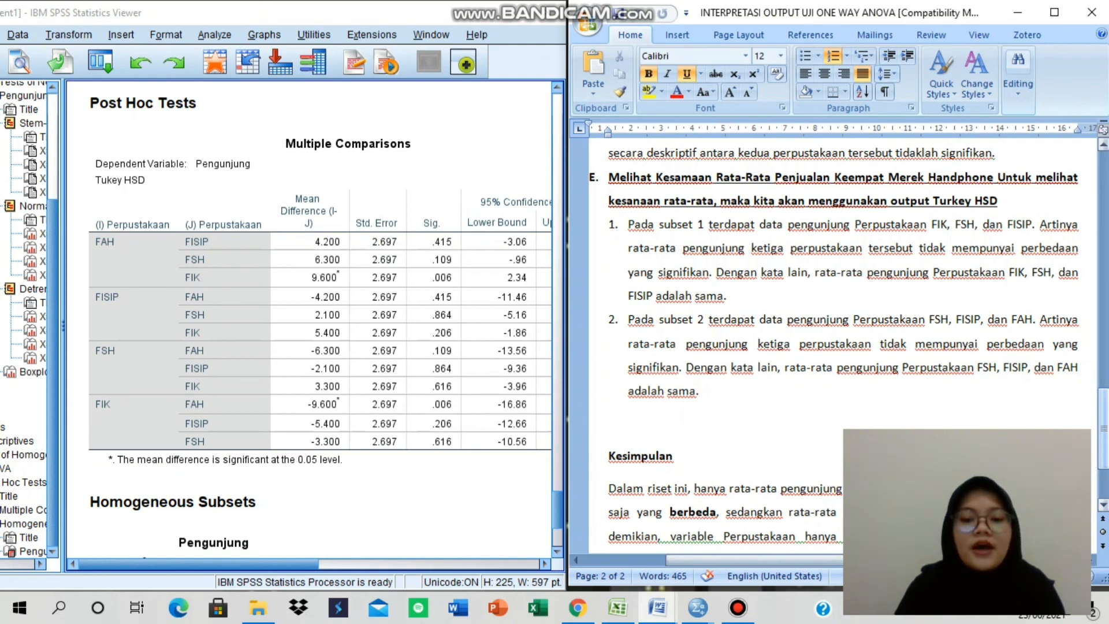
{"action": "left_click_drag", "start_coordinate": [1104, 422], "coordinate": [1104, 449]}
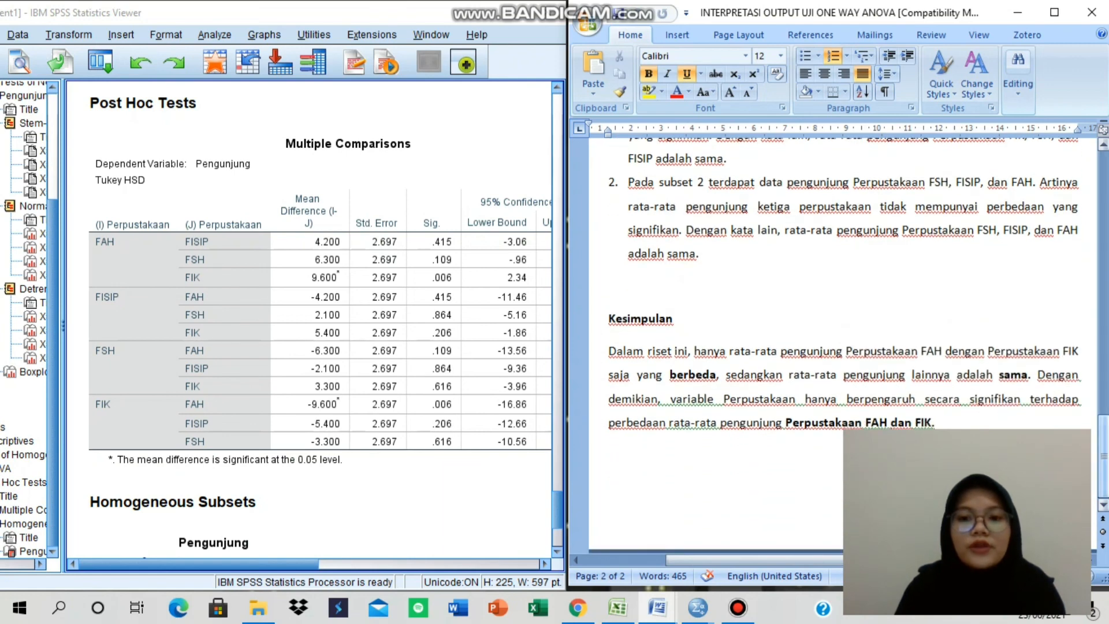